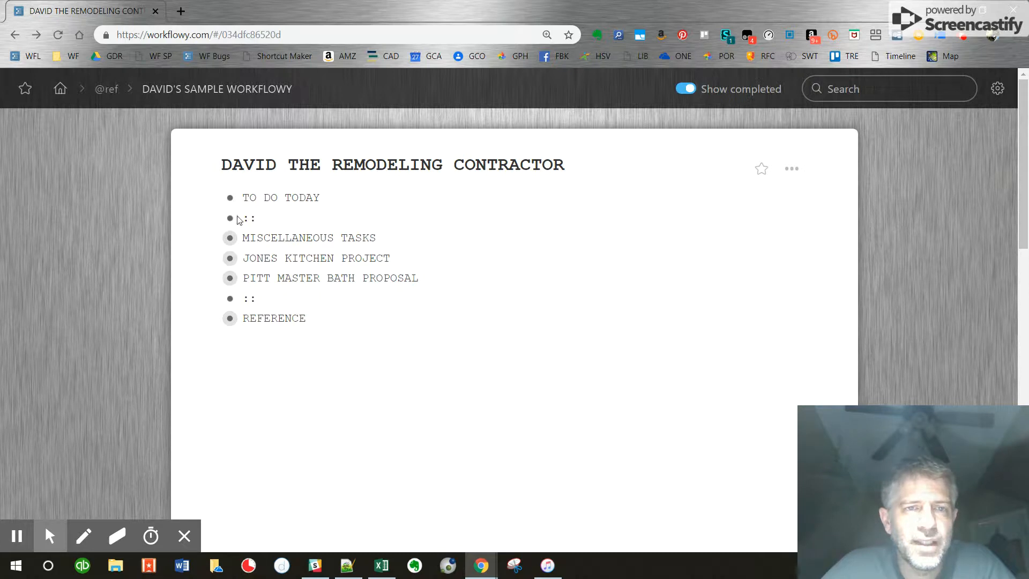
Step: Review the MISCELLANEOUS TASKS items, collapse them again, and point out the kitchen project and master bath proposal bullets
left_click(212, 238)
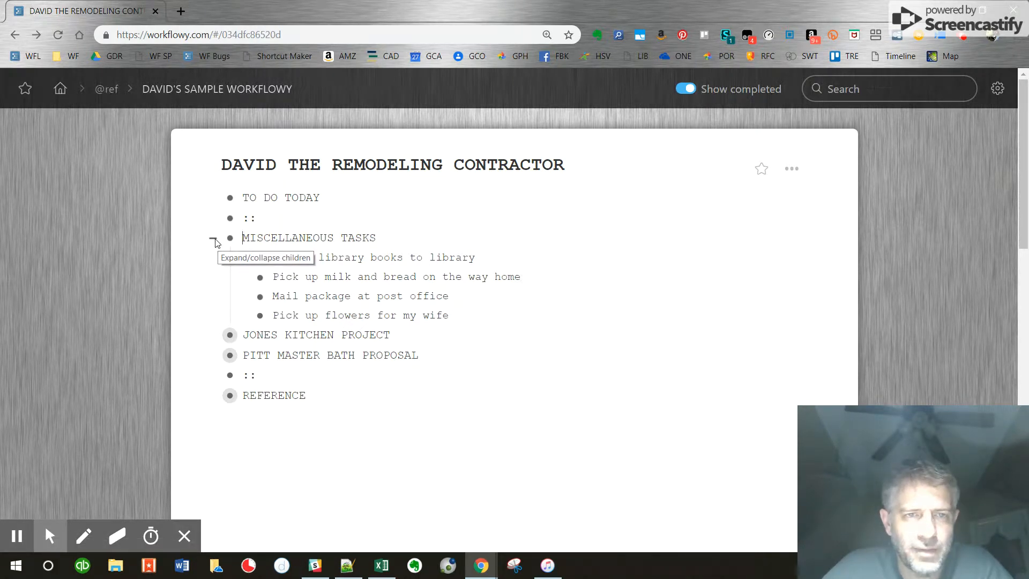
left_click(213, 239)
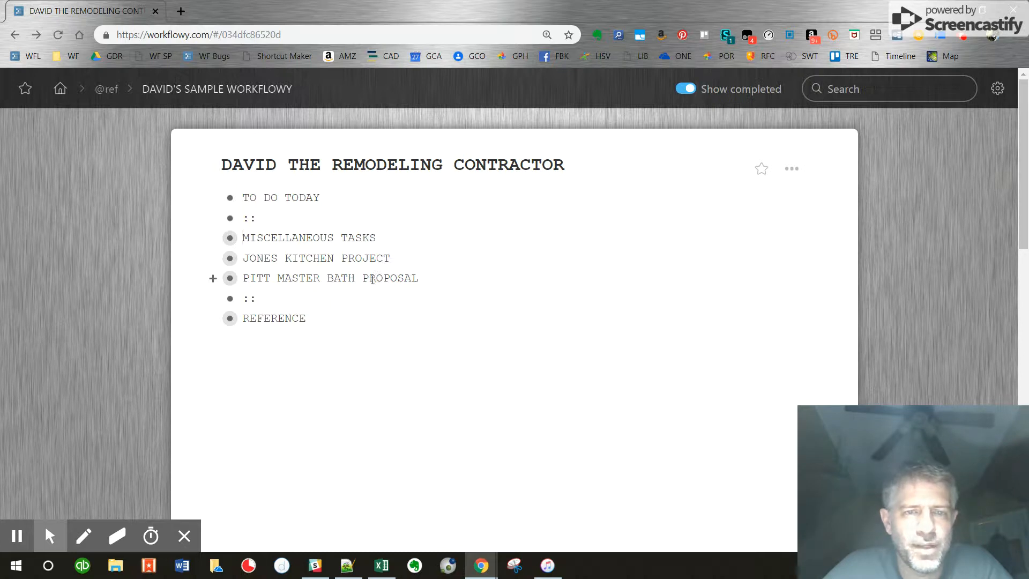
left_click_drag(393, 258, 348, 259)
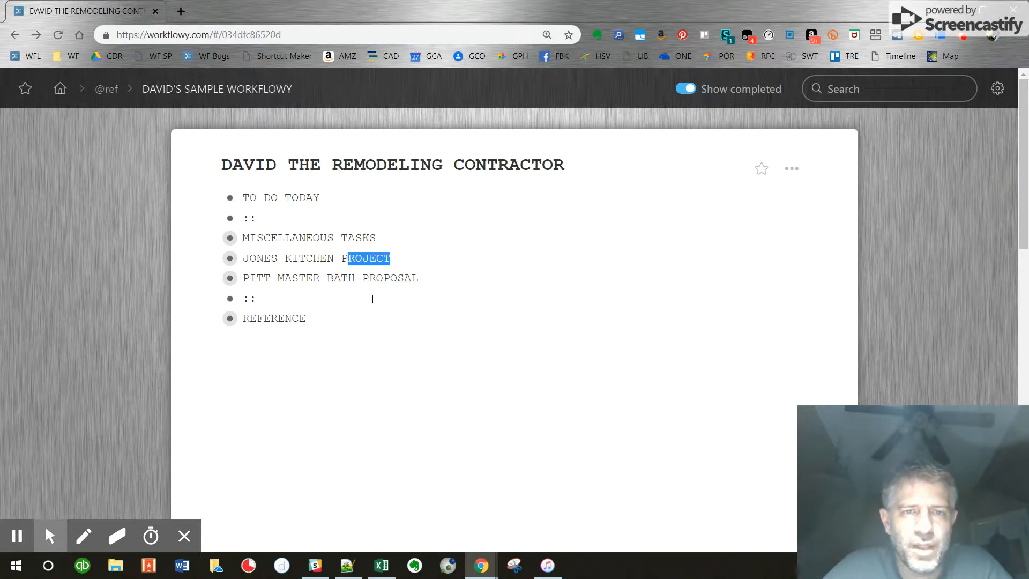
left_click_drag(425, 278, 370, 278)
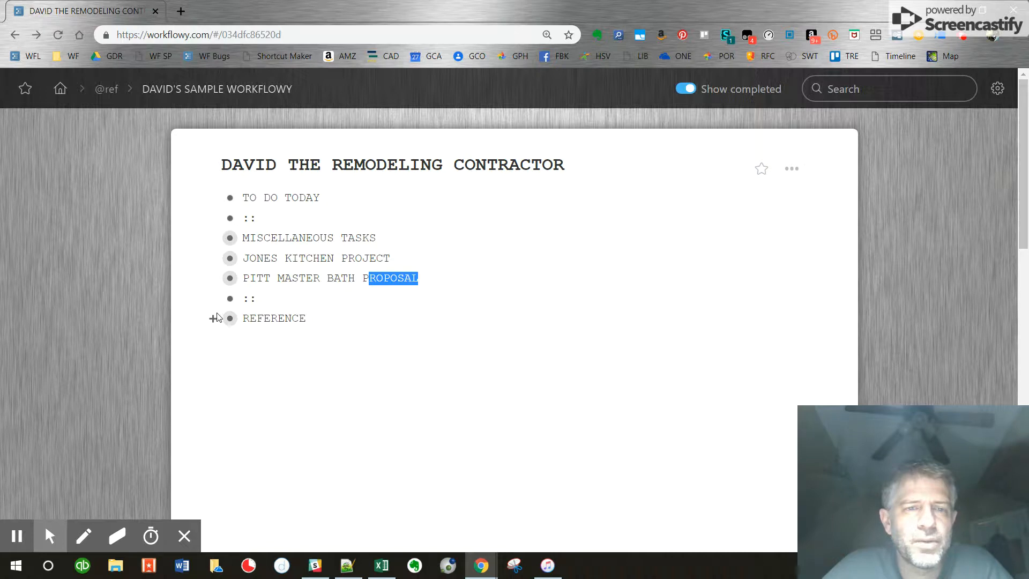
Step: Expand REFERENCE and its JOB TEMPLATE, and collapse the template's TASKS branch
left_click(213, 318)
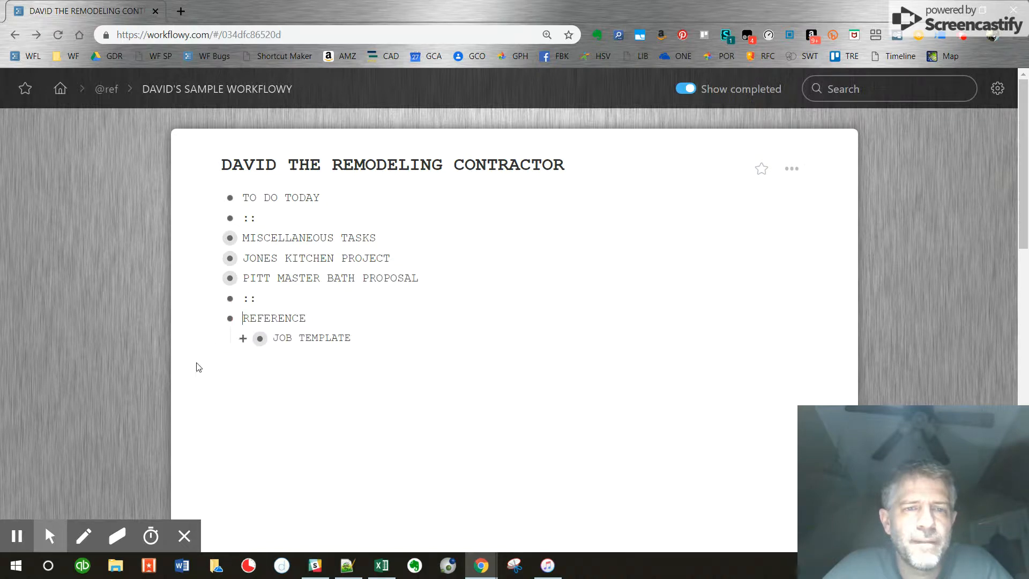
left_click(243, 339)
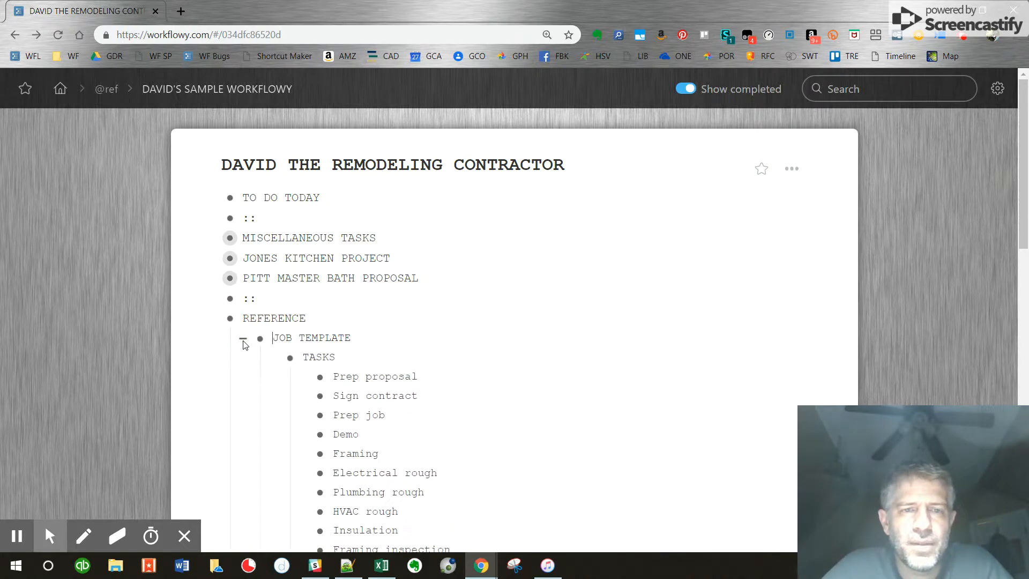
left_click(274, 358)
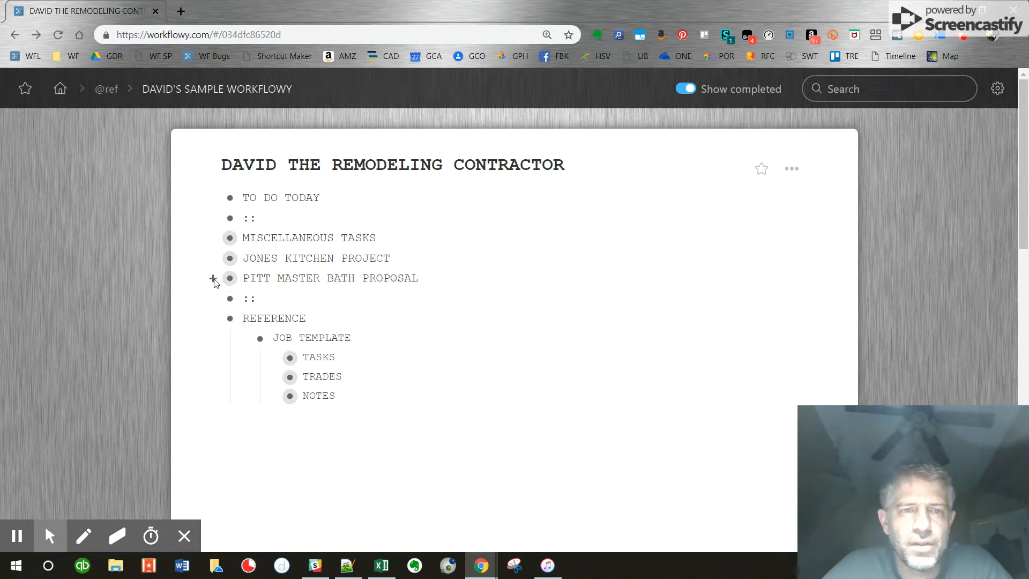
Step: Expand the master bath proposal and the kitchen project to compare their structure with the template, and collapse both again
left_click(214, 278)
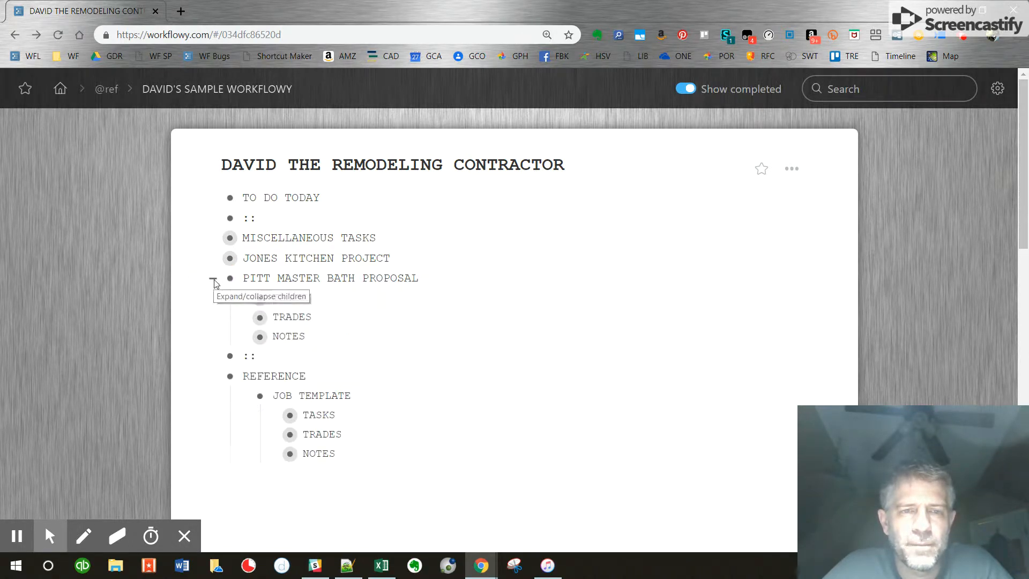
left_click(213, 258)
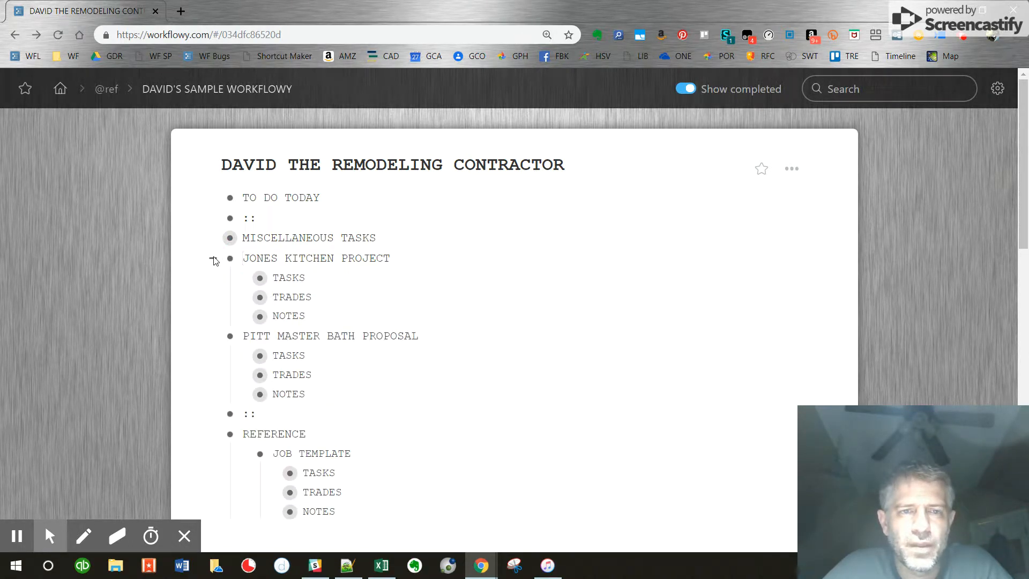
left_click(213, 258)
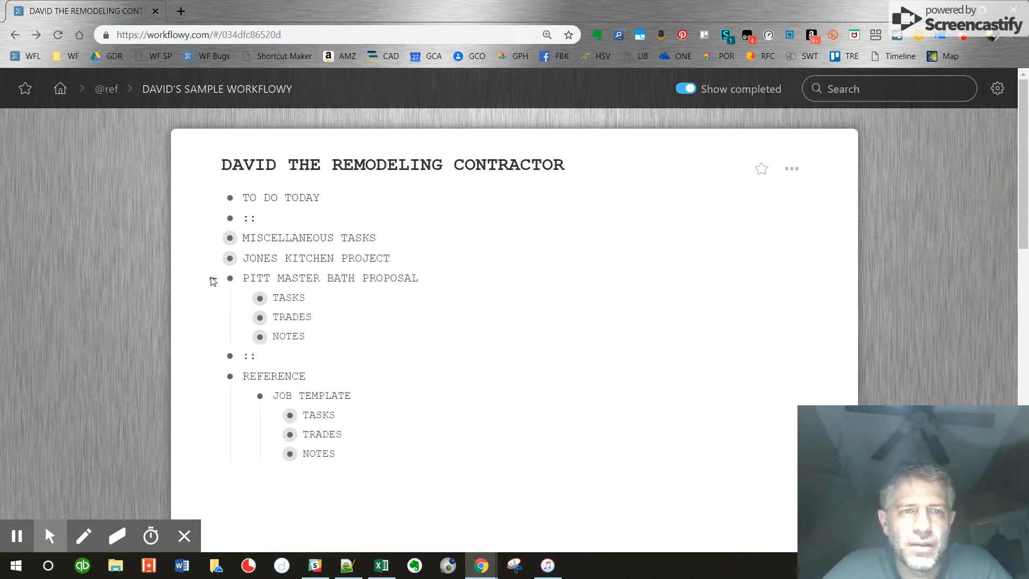
left_click(213, 278)
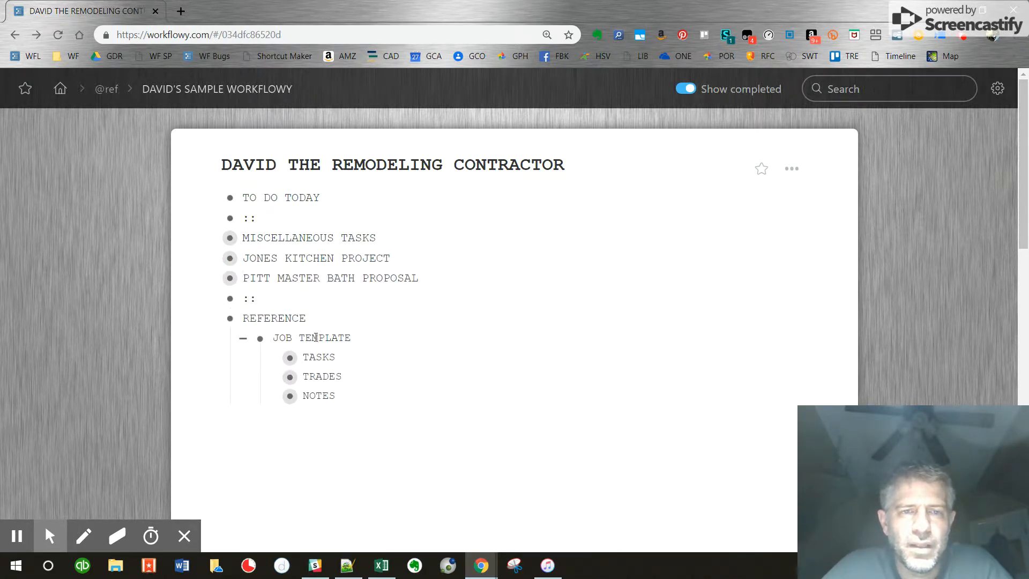
Step: Copy JOB TEMPLATE with its children and add a bullet below the kitchen project titled with the customer's surname plus "HARDWOOD FLOOR AND PAINT PROPOSAL"
left_click_drag(316, 337, 325, 377)
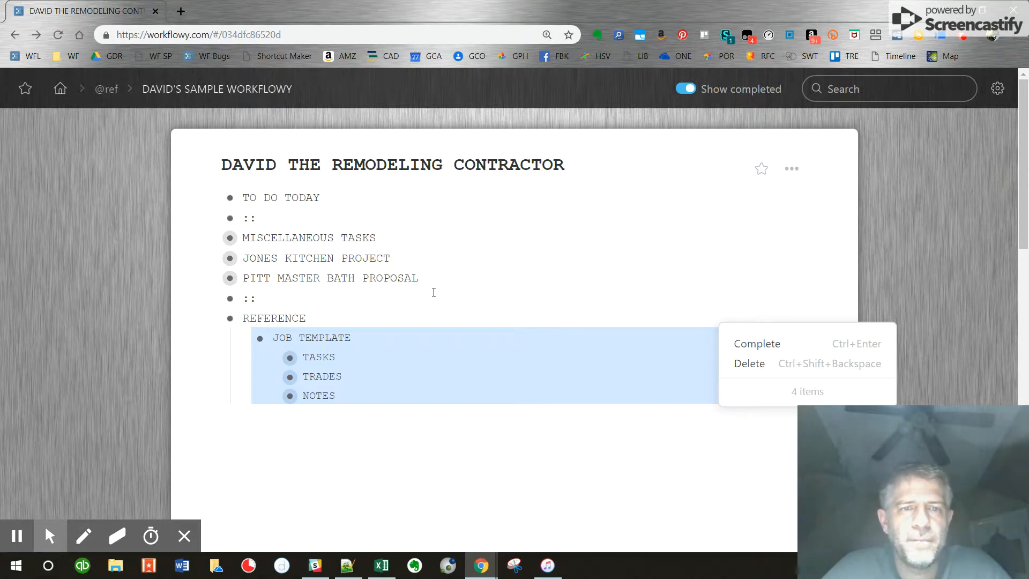
left_click(424, 278)
left_click(427, 255)
key("Return")
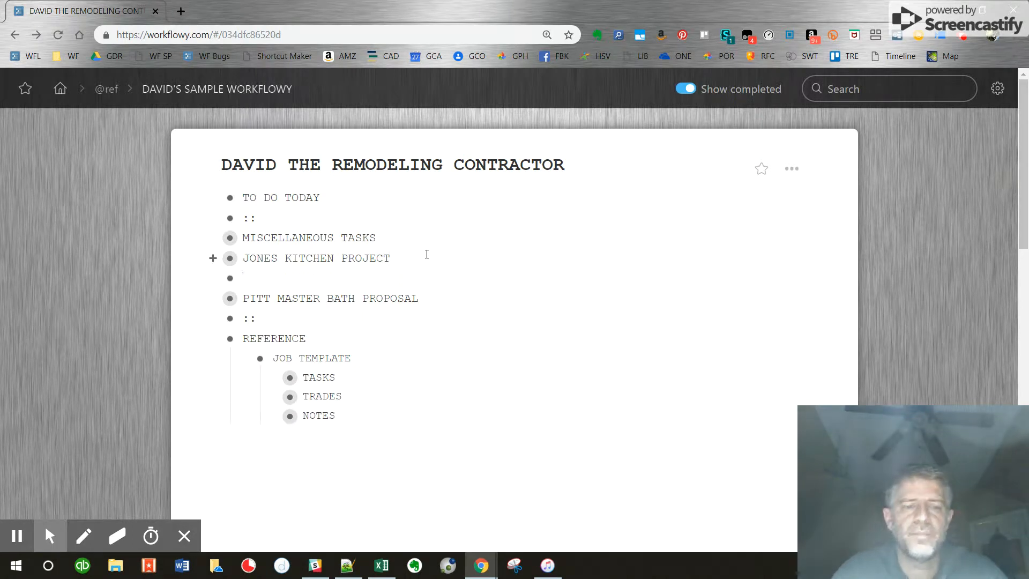
type("PATTERSON HARDWOOD FLOOR AND ")
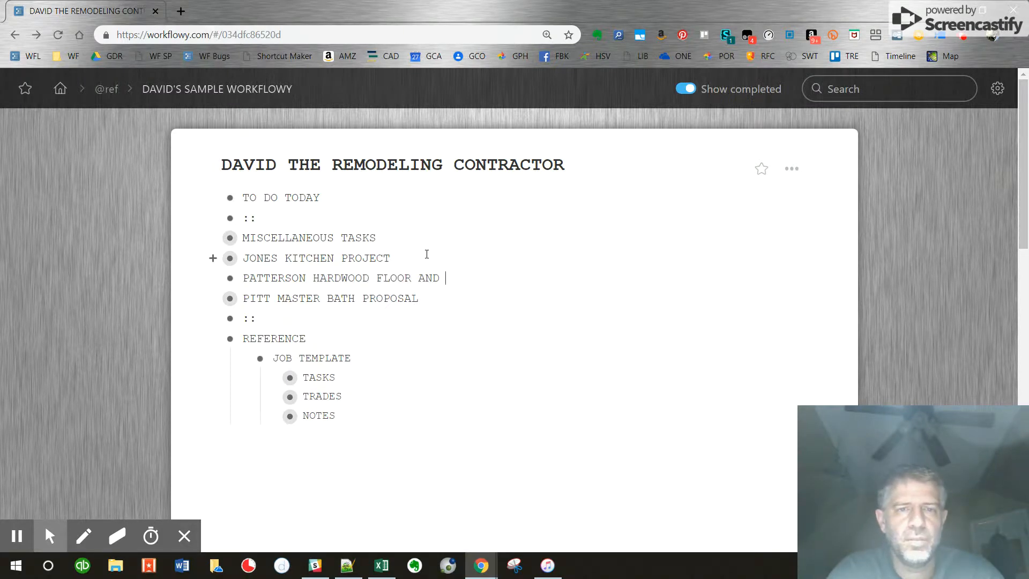
type("PAINT PROPOSAL")
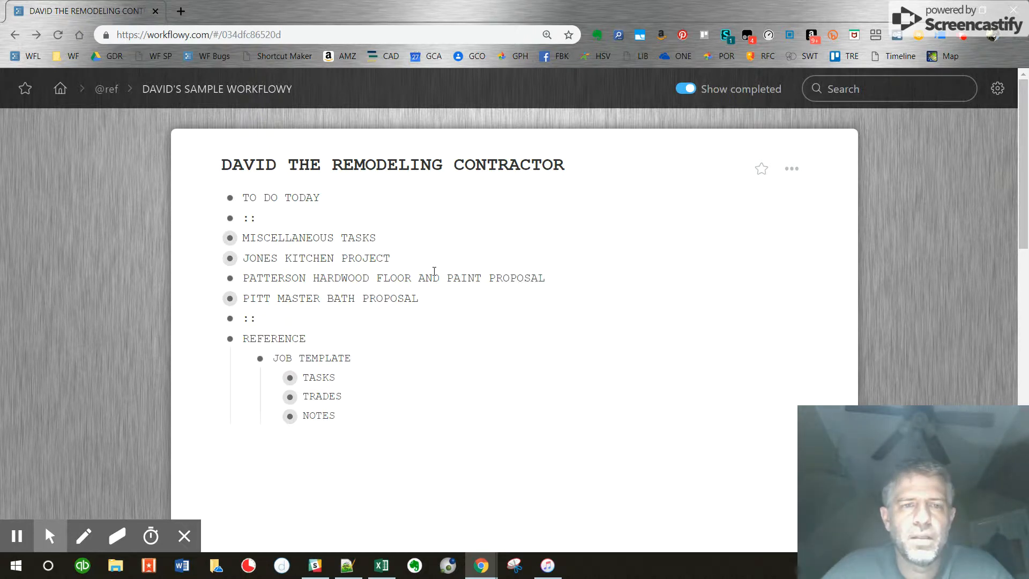
Step: Replace the new hardwood floor and paint proposal bullet with the copied JOB TEMPLATE and its TASKS, TRADES and NOTES
left_click_drag(553, 275, 244, 277)
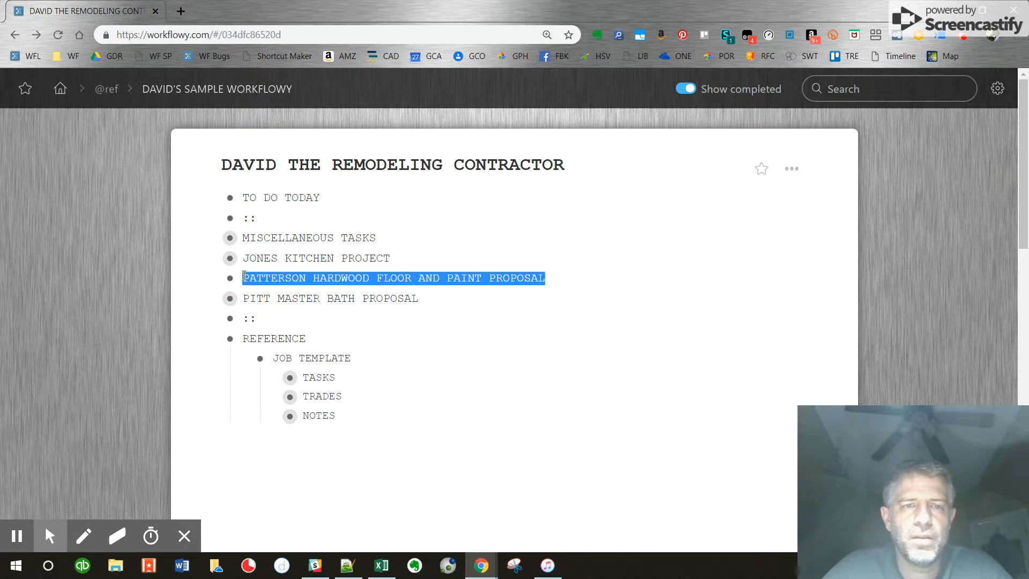
key("BackSpace")
type("JOB TEMPLATE TASKS TRADES NOTES")
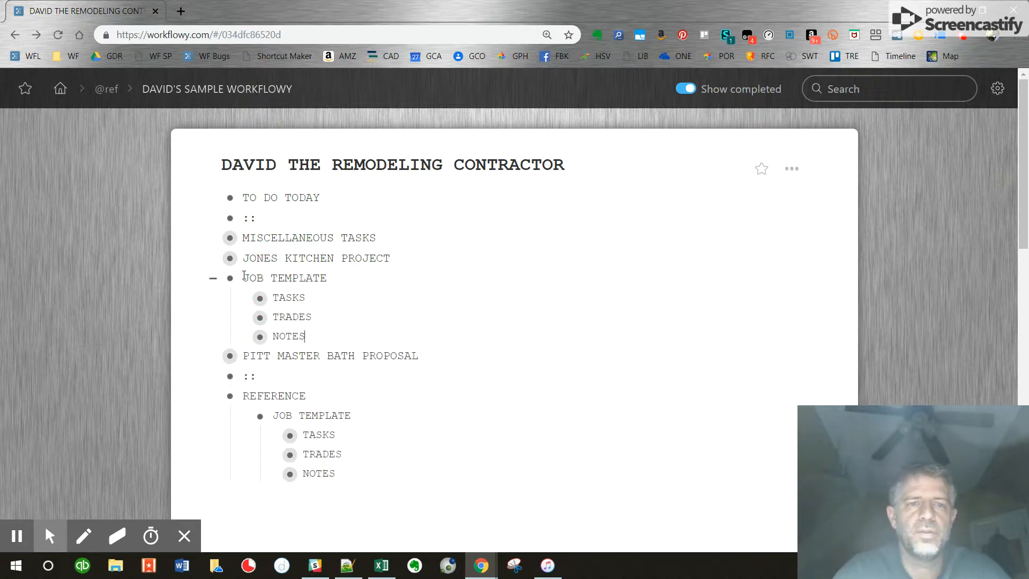
Step: Rename the pasted JOB TEMPLATE as the customer's surname followed by "HARDWOOD AND PAINT PROPOSAL" and collapse it
left_click_drag(327, 279, 243, 279)
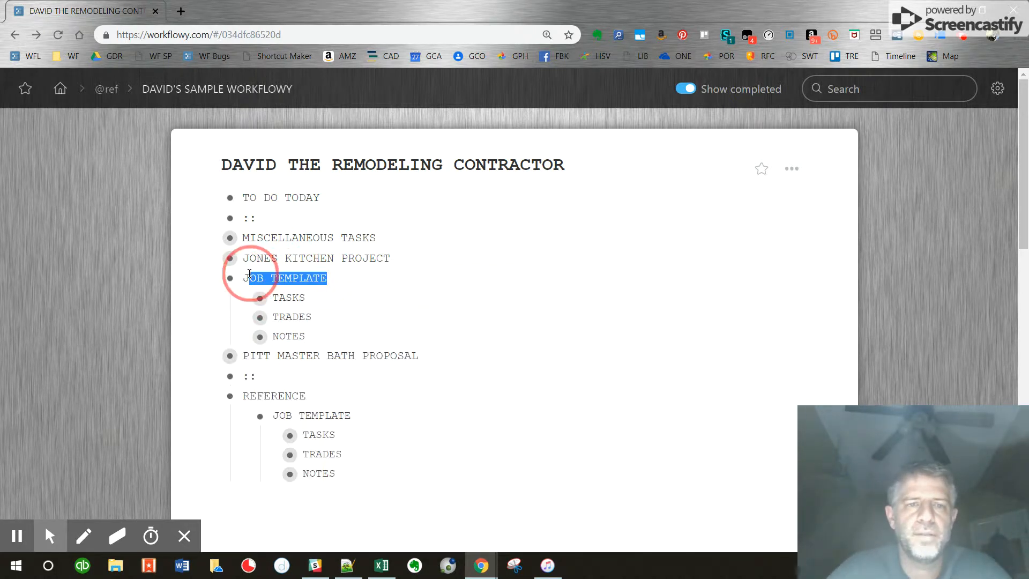
type("PA")
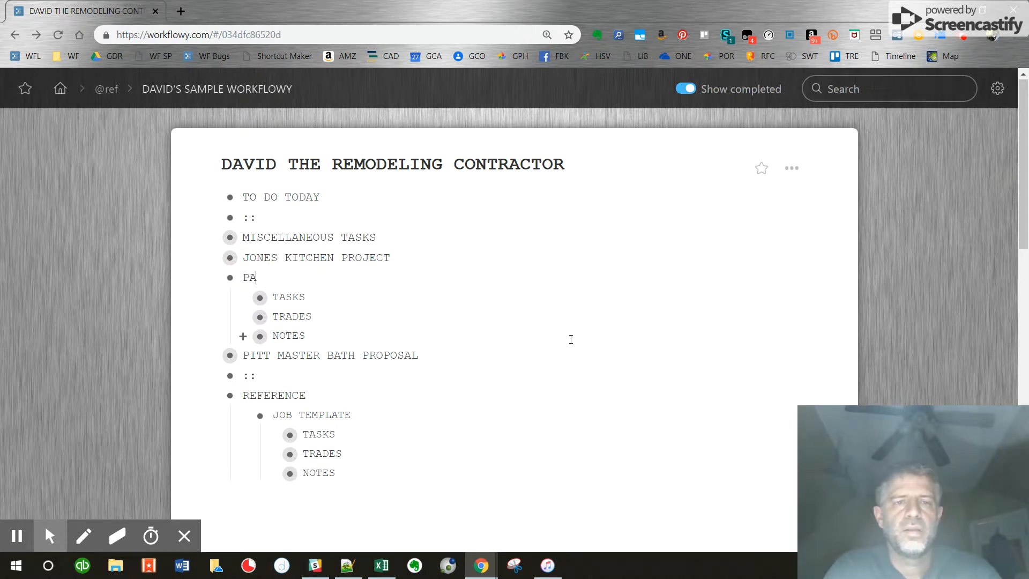
type("TTERSON HARD")
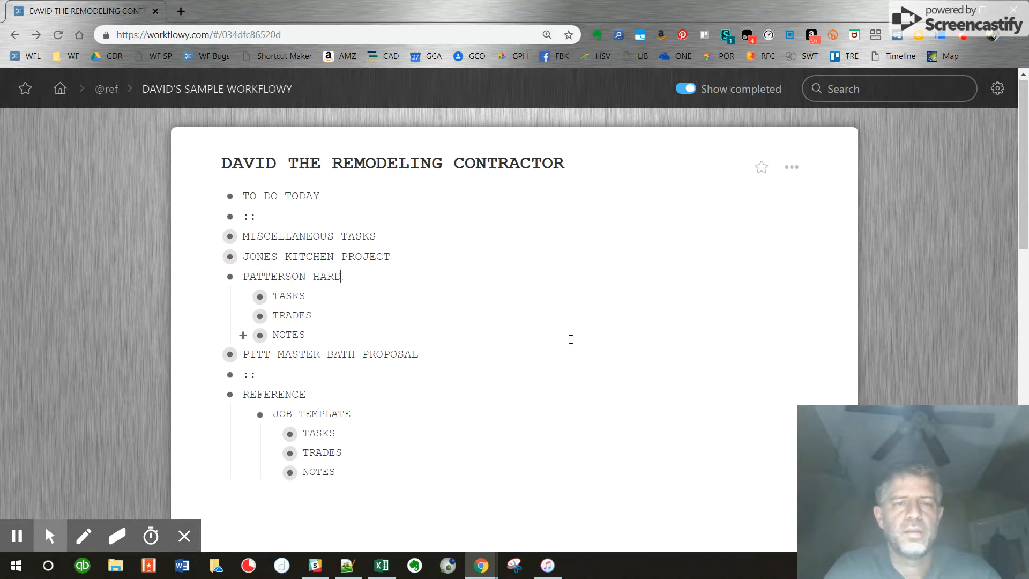
type("WOOD AND PAINT PROPSOA")
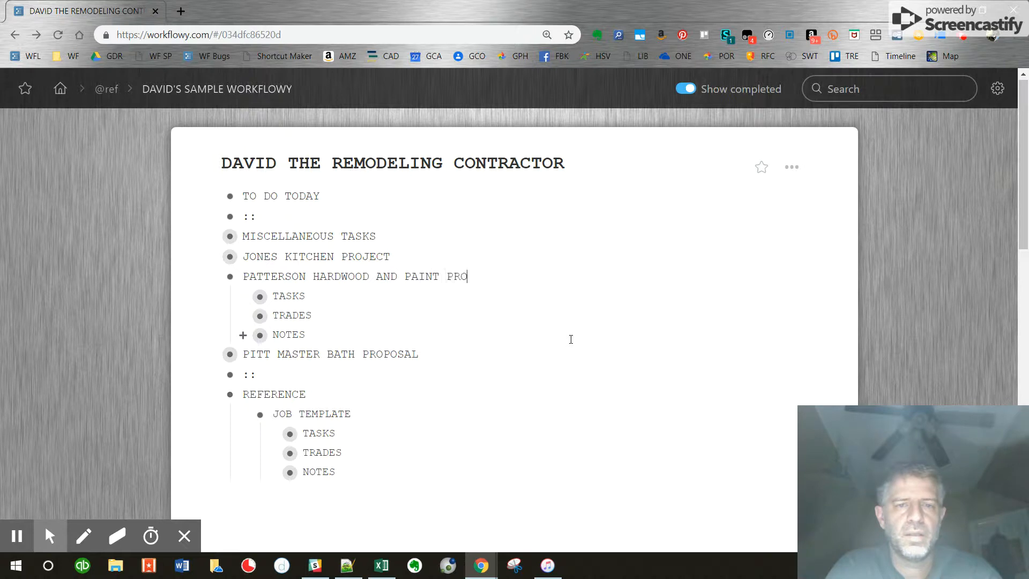
key("BackSpace")
key("BackSpace")
key("BackSpace")
type("OSAL")
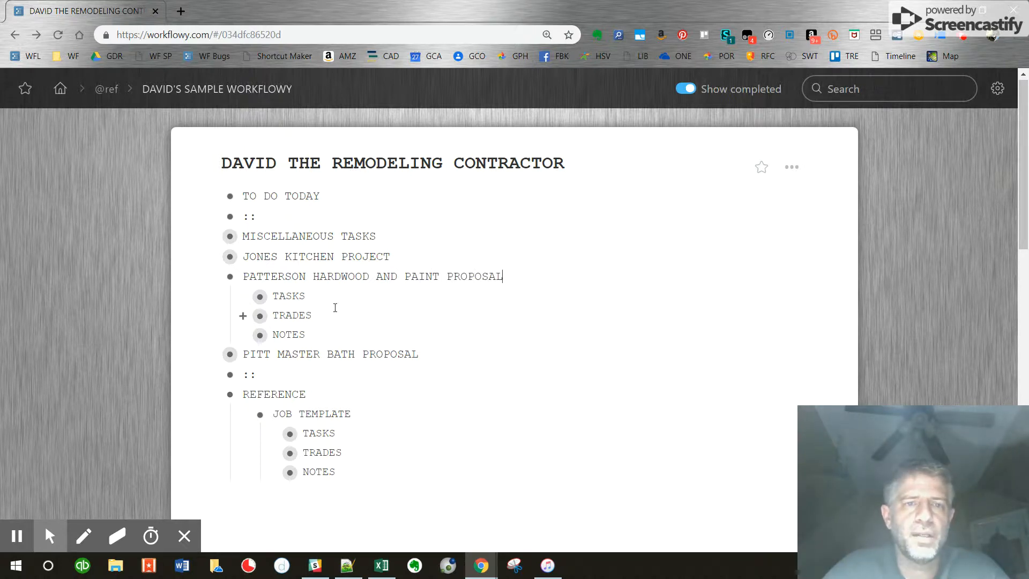
left_click(217, 276)
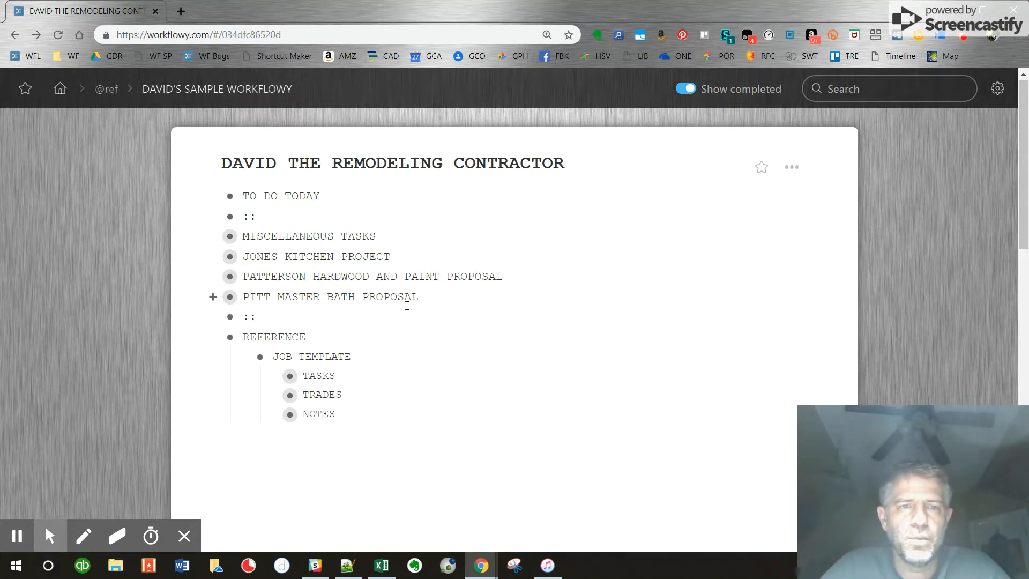
Step: Expand all three customer project bullets to compare them with the template, and collapse JOB TEMPLATE under REFERENCE
left_click(212, 296)
left_click(213, 276)
left_click(213, 257)
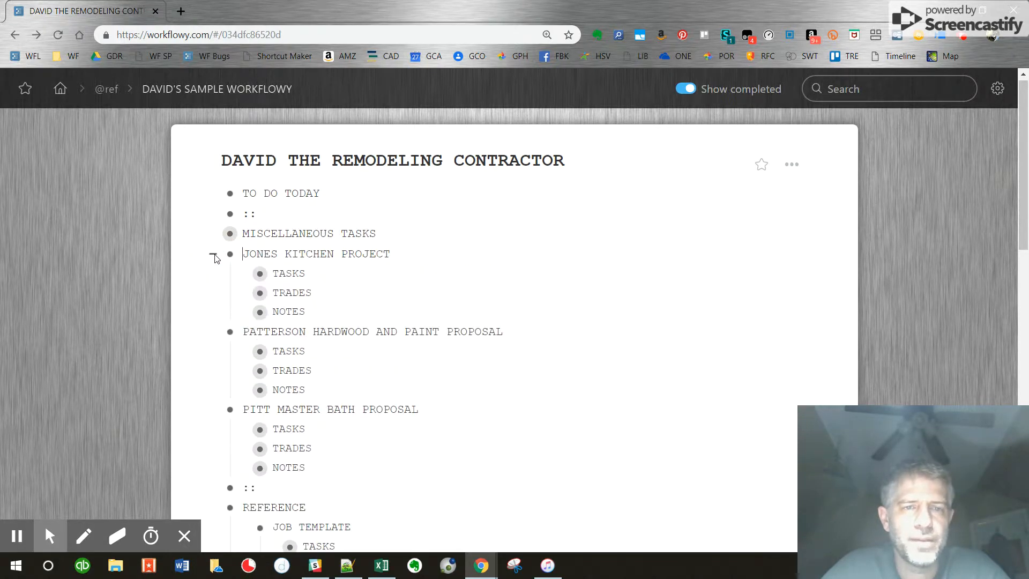
scroll(332, 375, "down", 1)
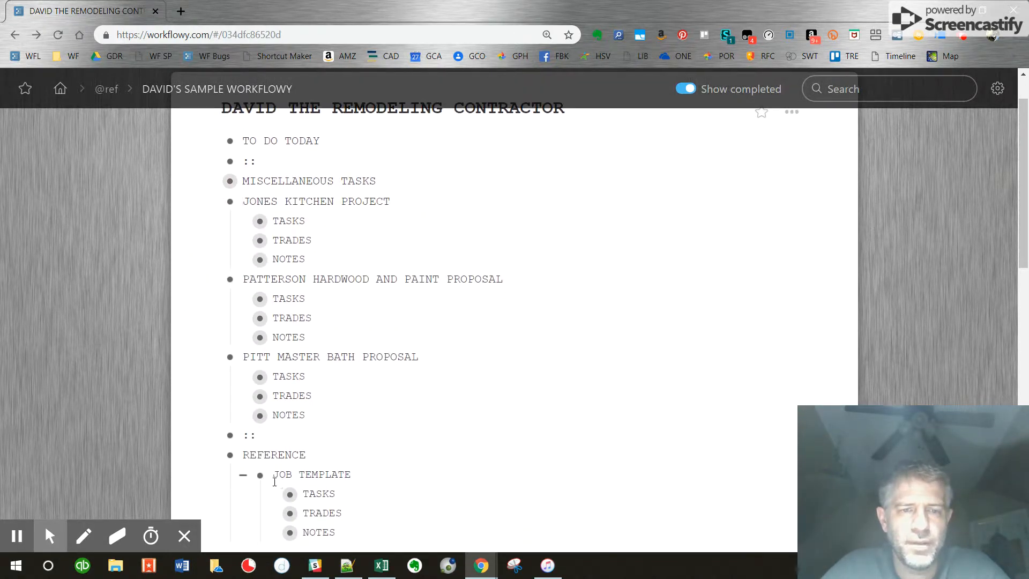
scroll(271, 470, "down", 1)
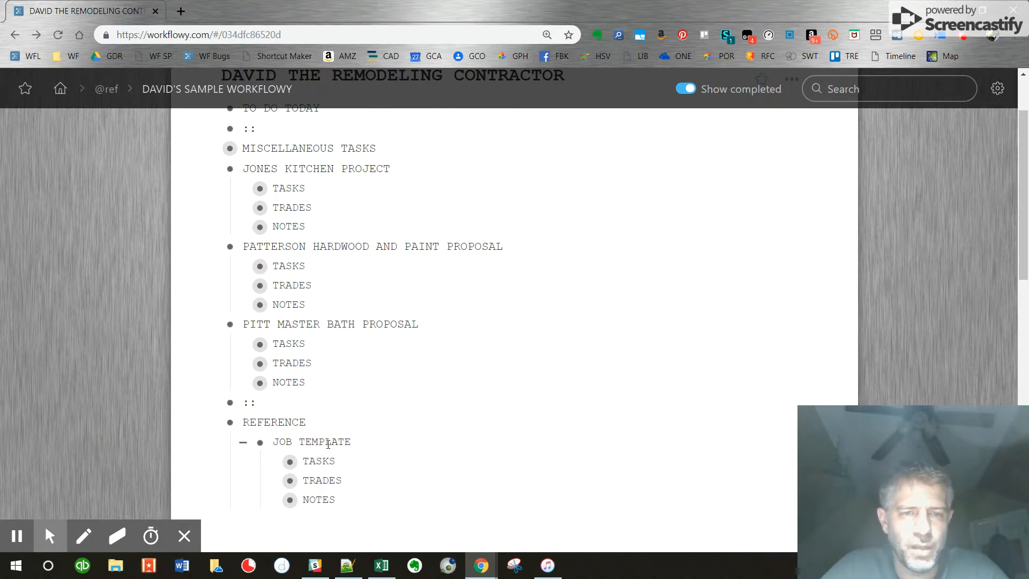
left_click(246, 444)
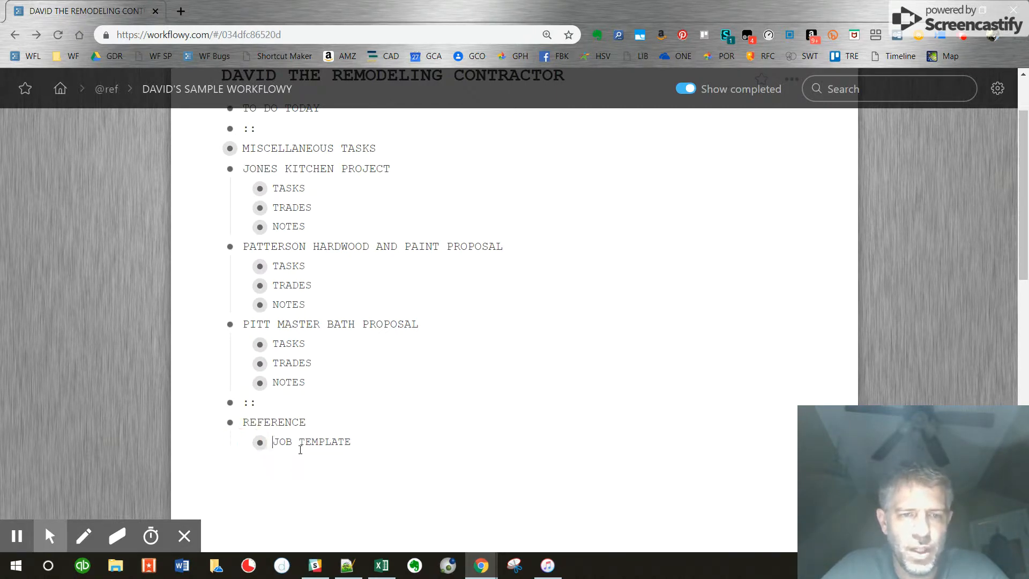
Step: Expand the kitchen project's TASKS and mark the items from Prep proposal through the first Insulation as complete
scroll(274, 461, "up", 1)
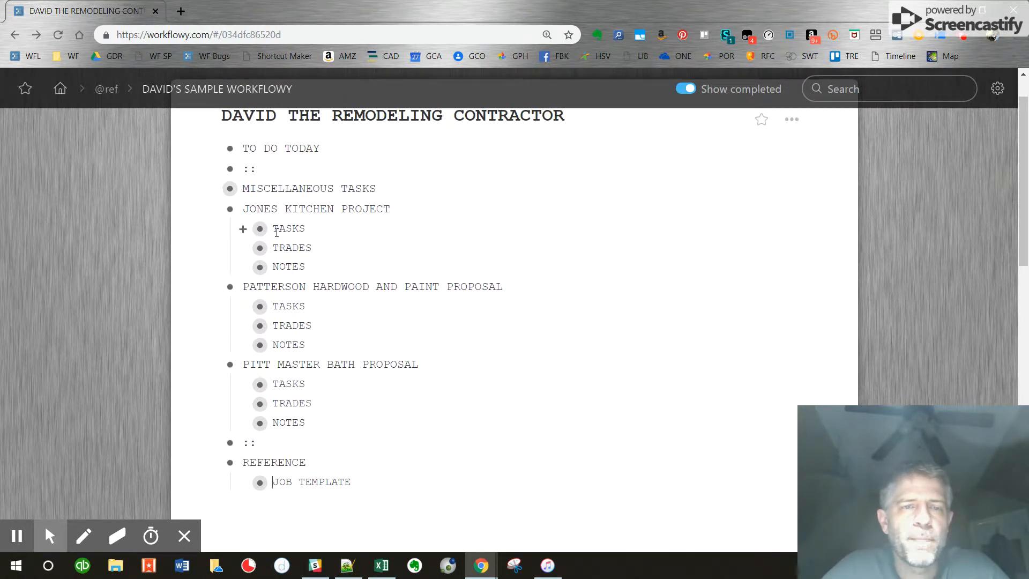
left_click(244, 230)
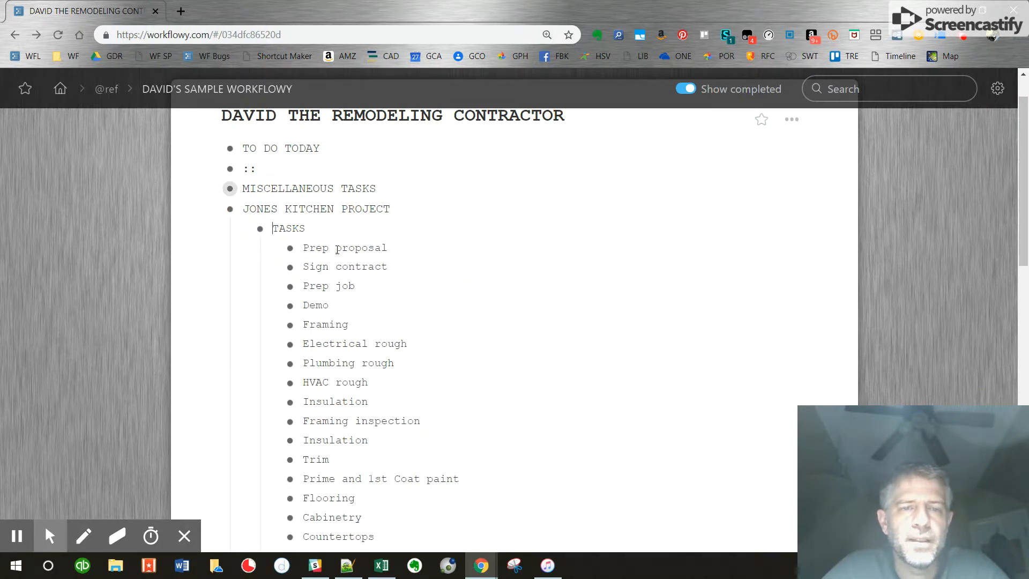
left_click_drag(338, 247, 358, 394)
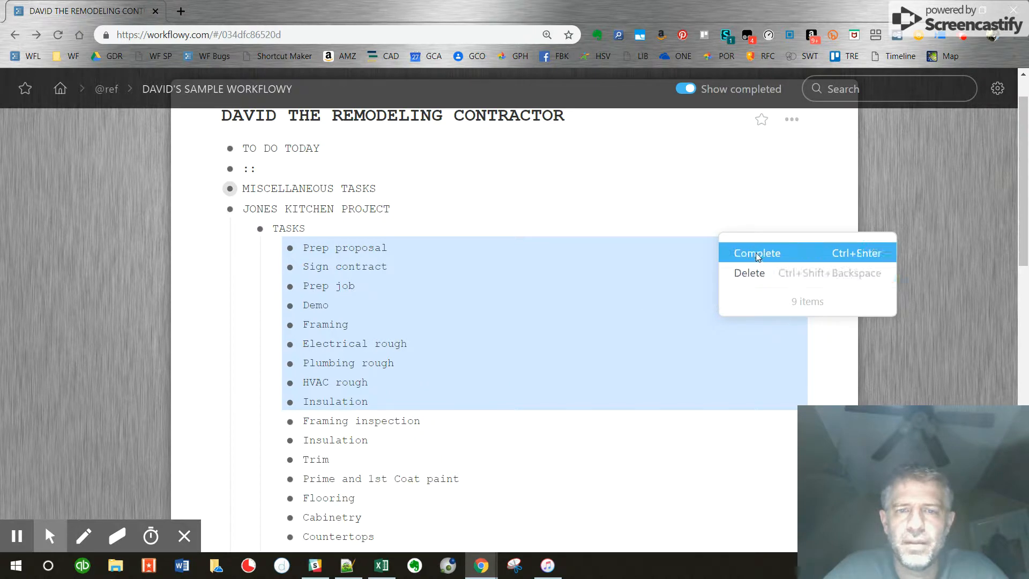
left_click(757, 254)
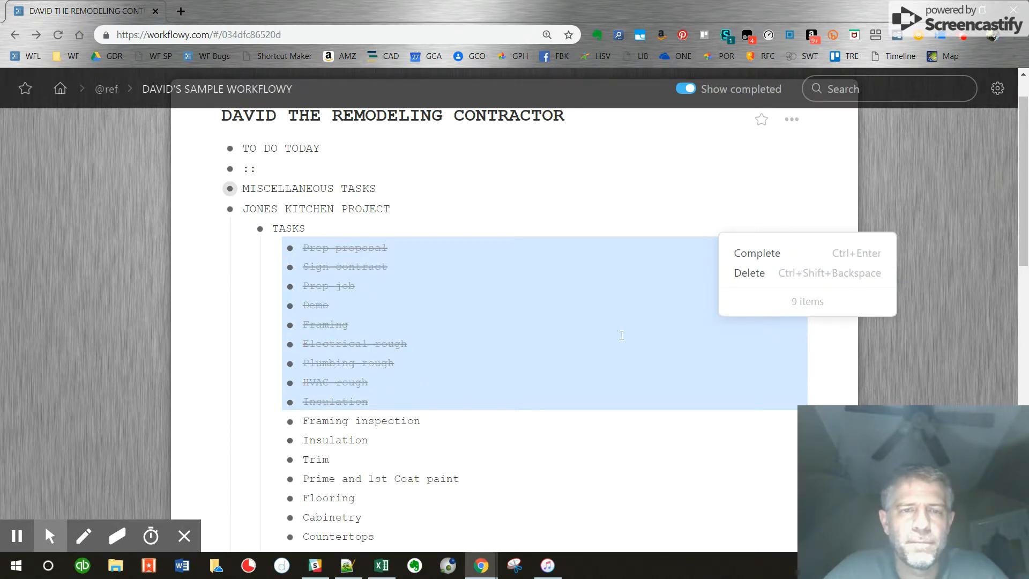
Step: Hide completed items in the outline and collapse the kitchen project's TASKS
left_click(685, 88)
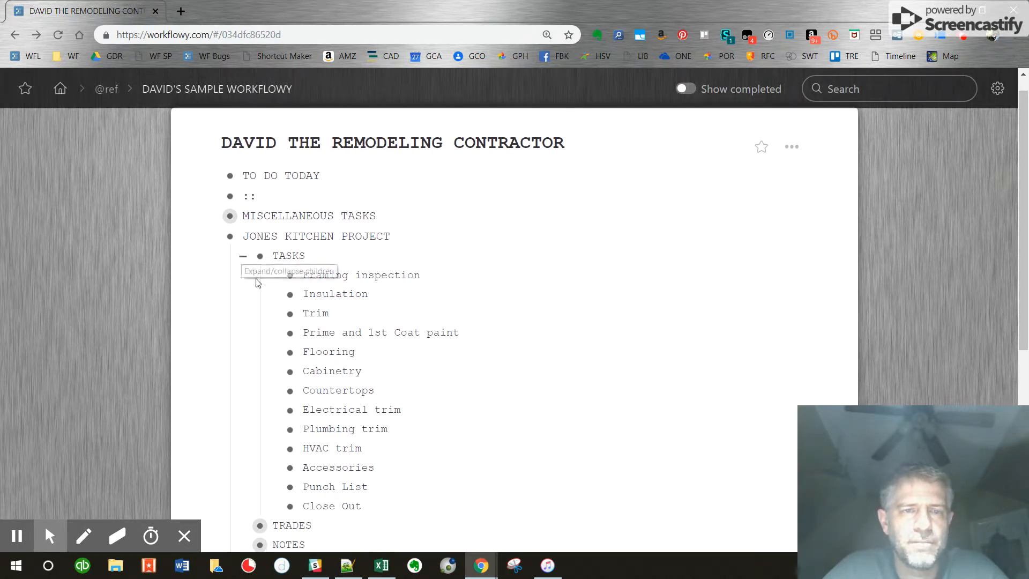
left_click(245, 256)
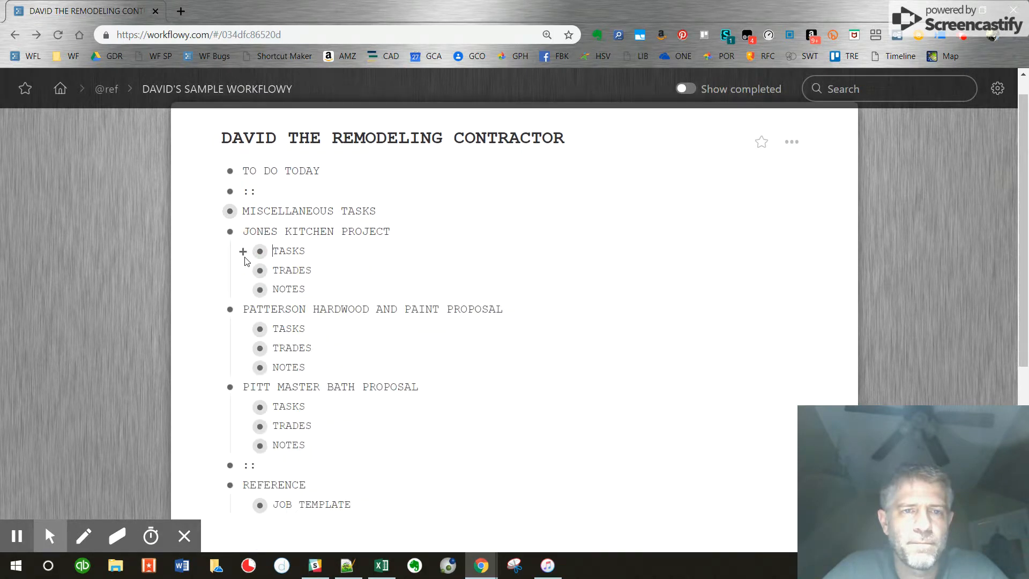
Step: Expand TASKS under the hardwood and paint proposal and mark Prep proposal as complete
left_click(246, 332)
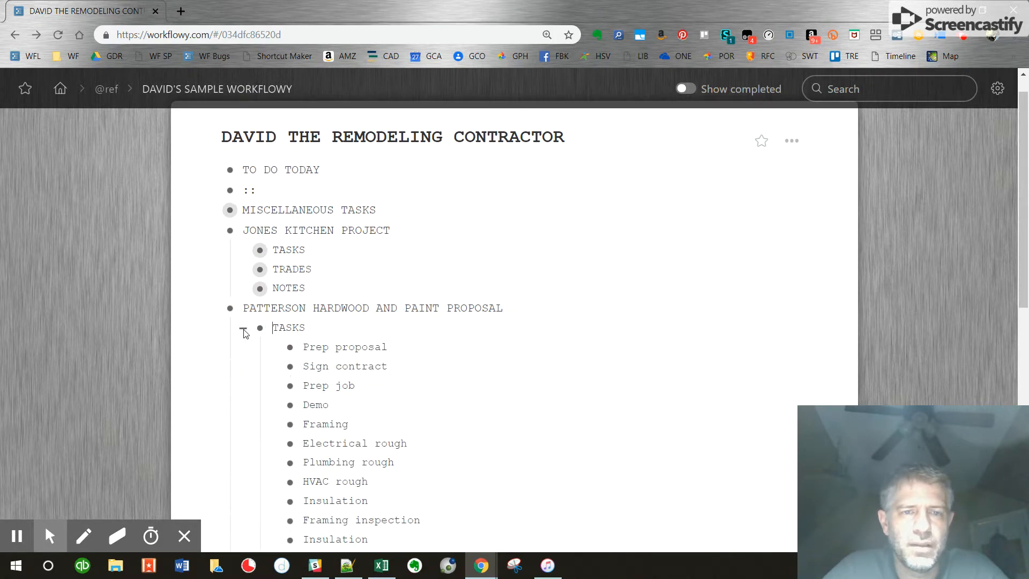
scroll(244, 333, "down", 1)
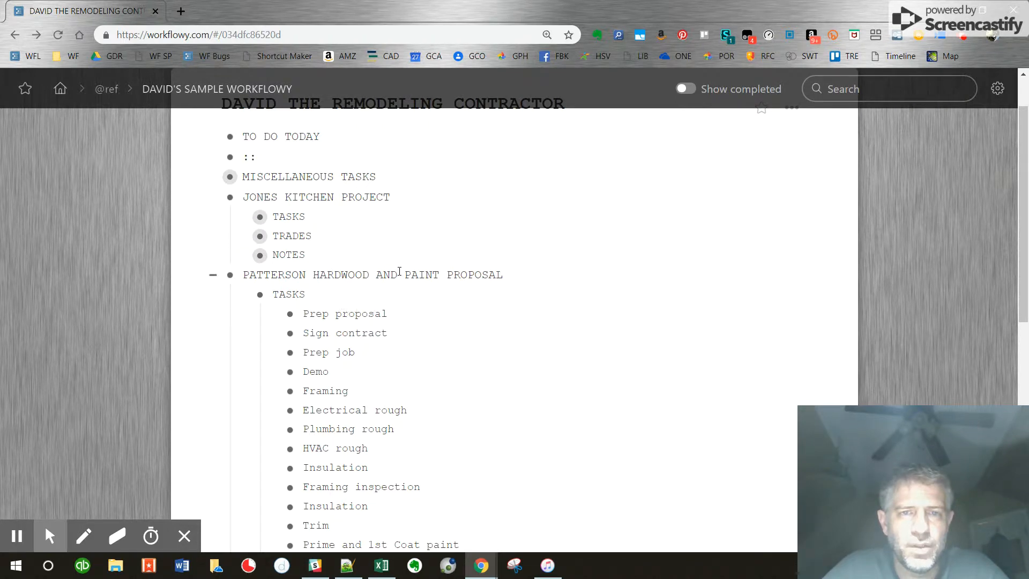
left_click(356, 314)
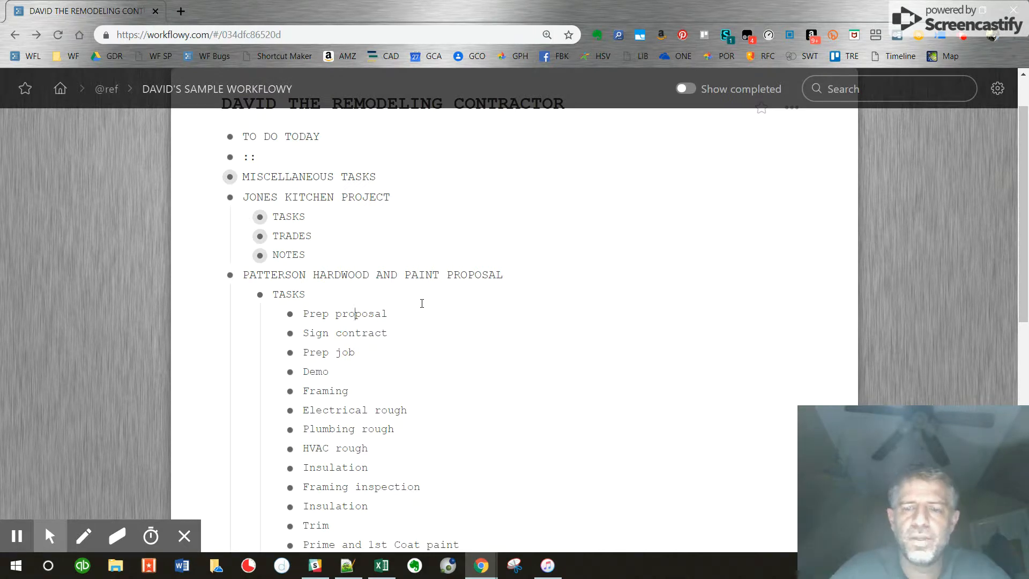
key("ctrl+Return")
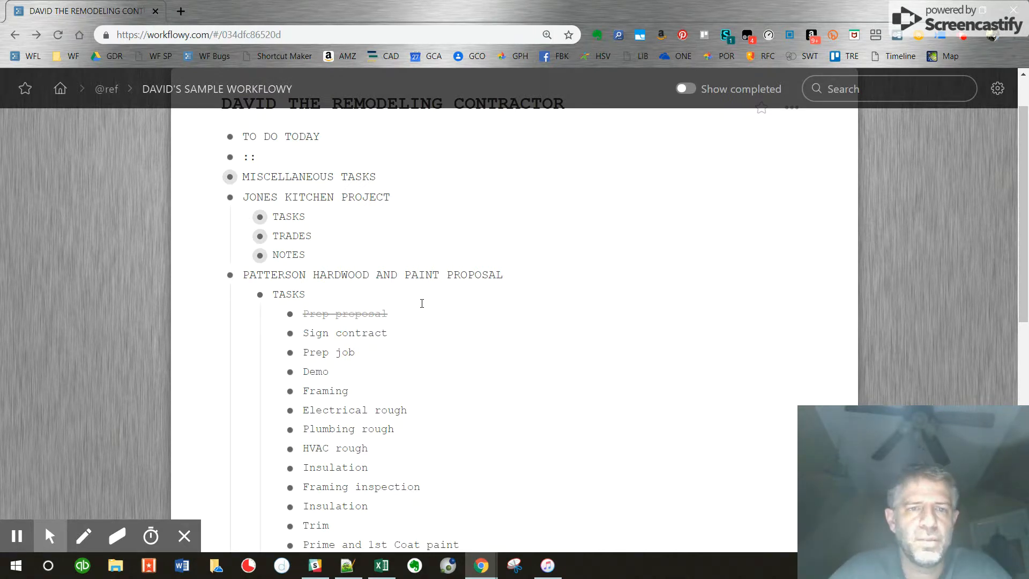
Step: Look through the task lists of the hardwood and paint proposal and the master bath proposal, and collapse both
scroll(355, 347, "down", 2)
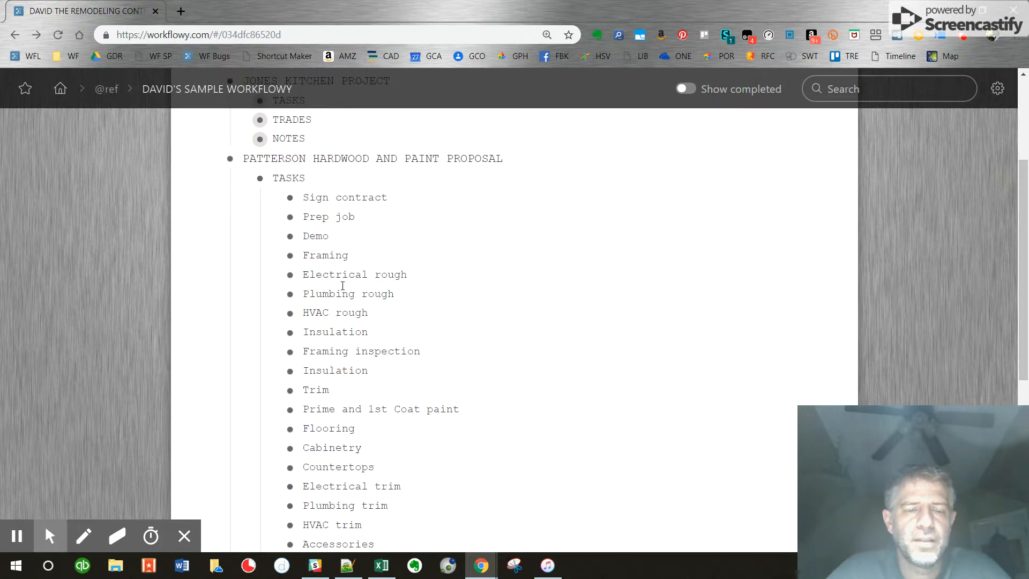
scroll(322, 258, "down", 3)
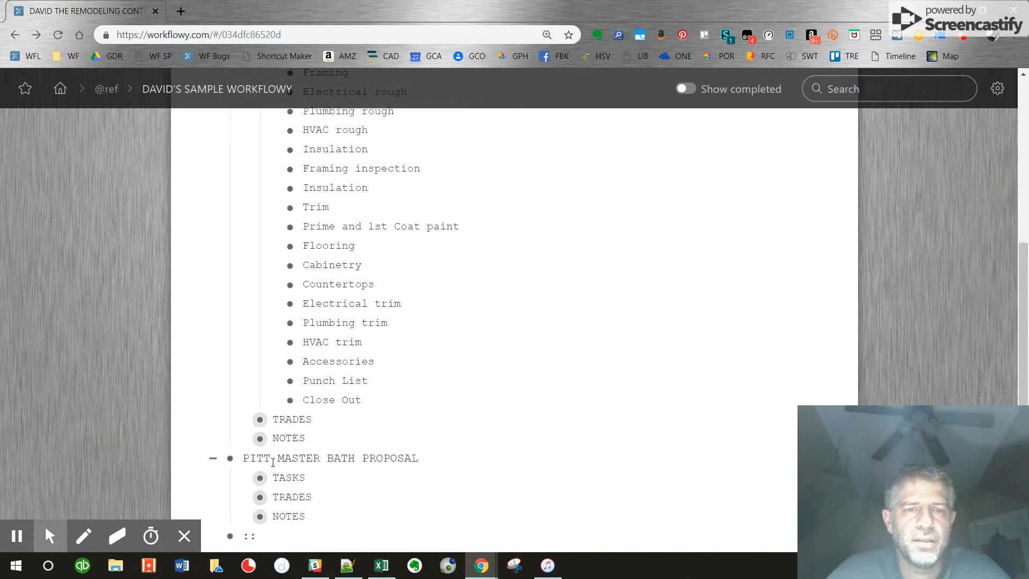
left_click(243, 478)
scroll(329, 469, "down", 1)
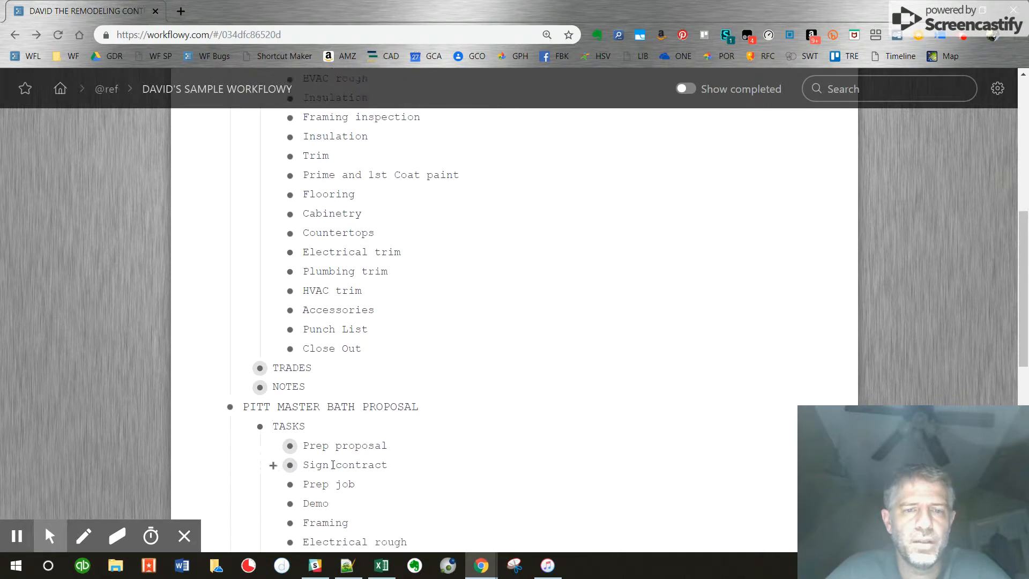
scroll(329, 469, "down", 1)
left_click(244, 410)
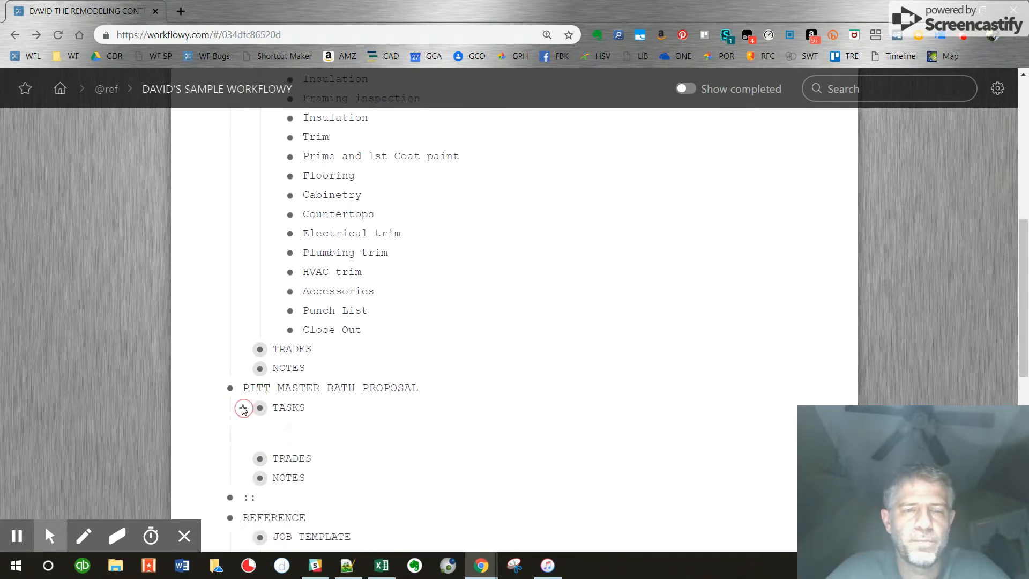
scroll(256, 354, "up", 5)
left_click(244, 240)
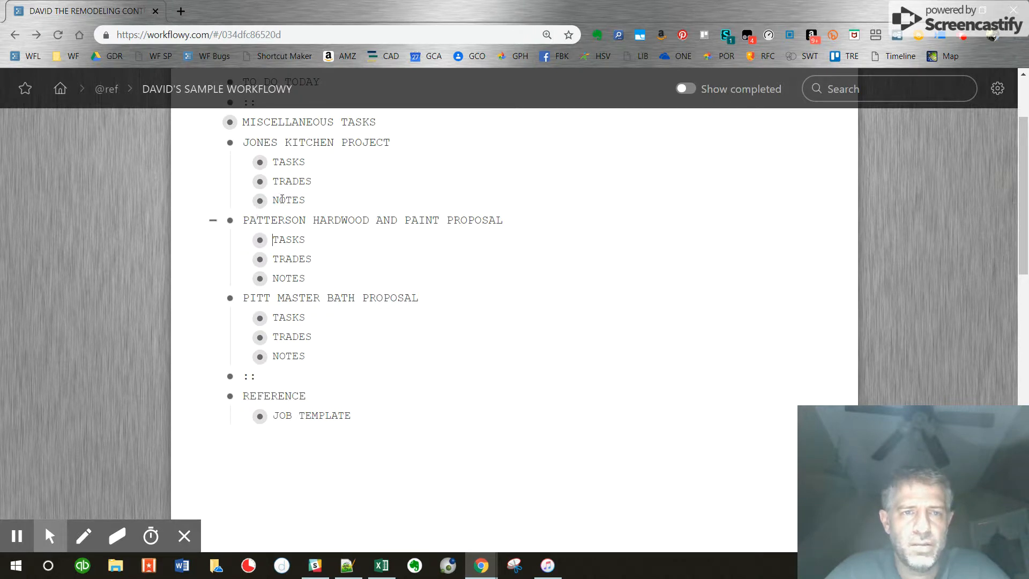
Step: Zoom into the master bath proposal as its own page and expand its TASKS to review them
left_click(230, 298)
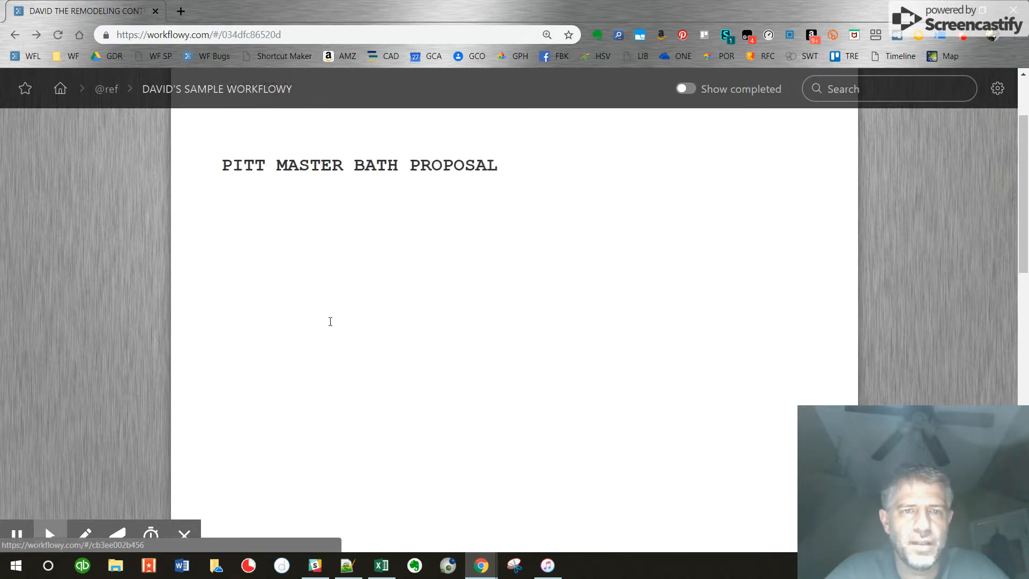
left_click(213, 199)
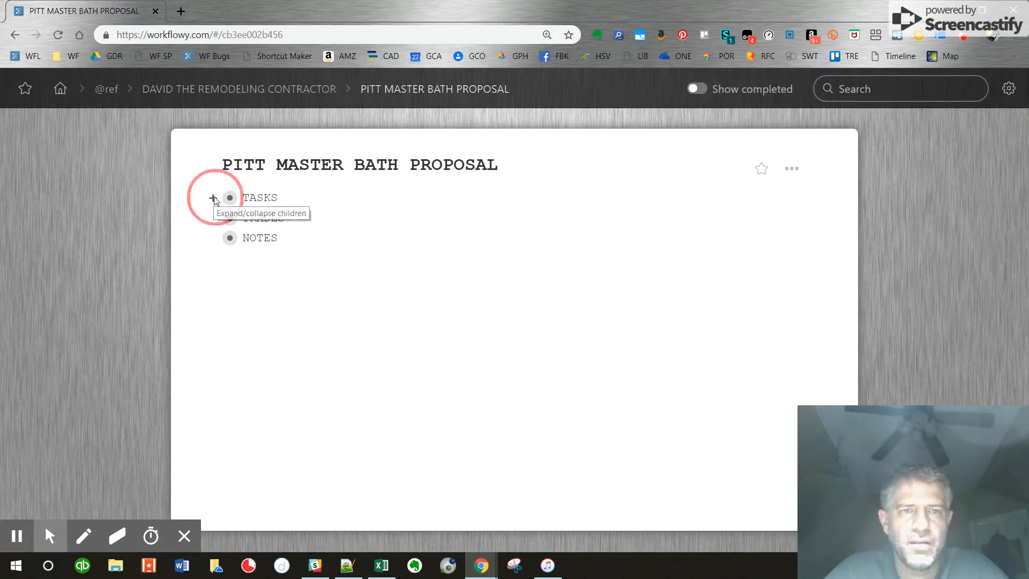
scroll(300, 220, "down", 1)
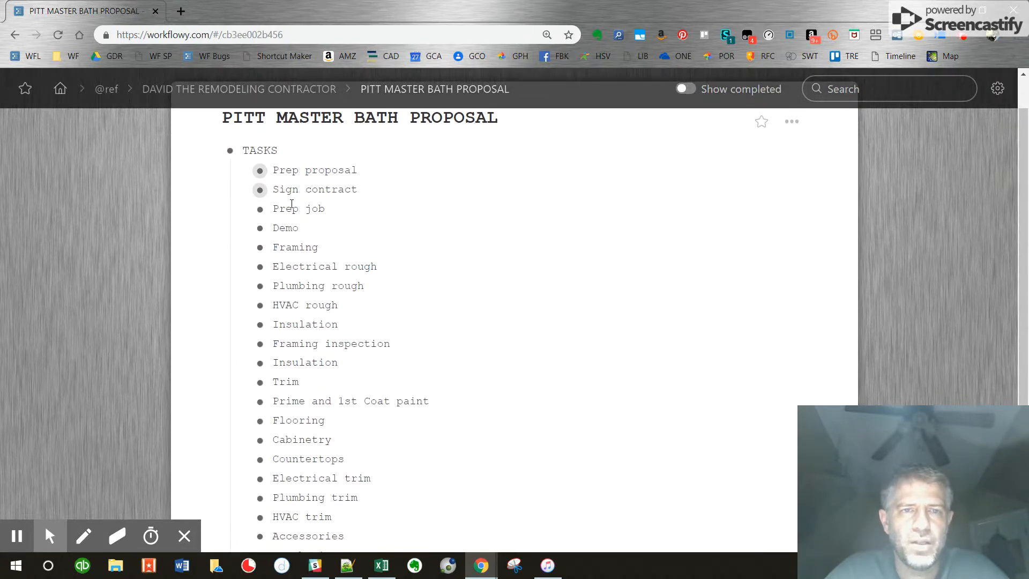
scroll(288, 416, "down", 2)
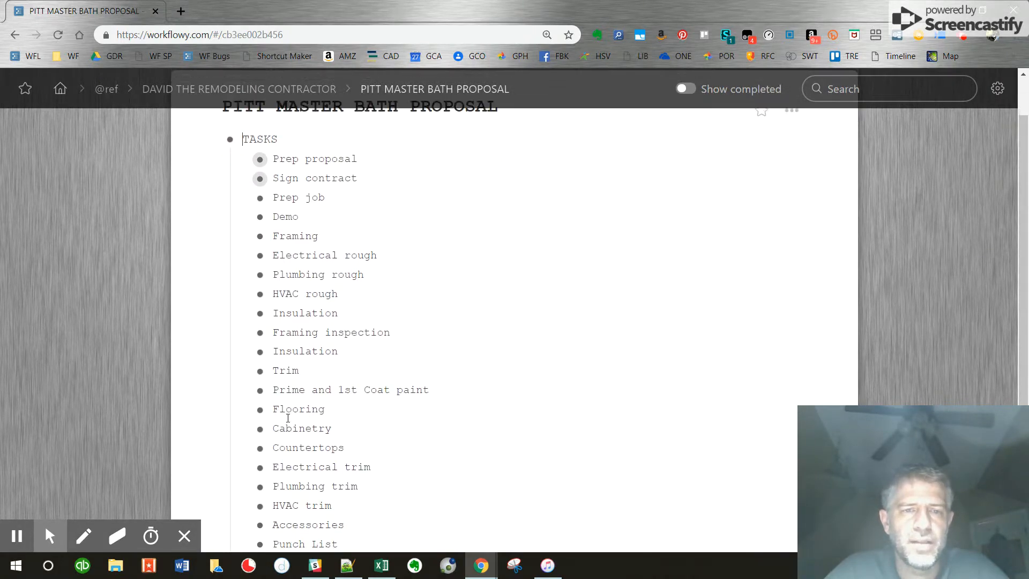
scroll(294, 486, "up", 2)
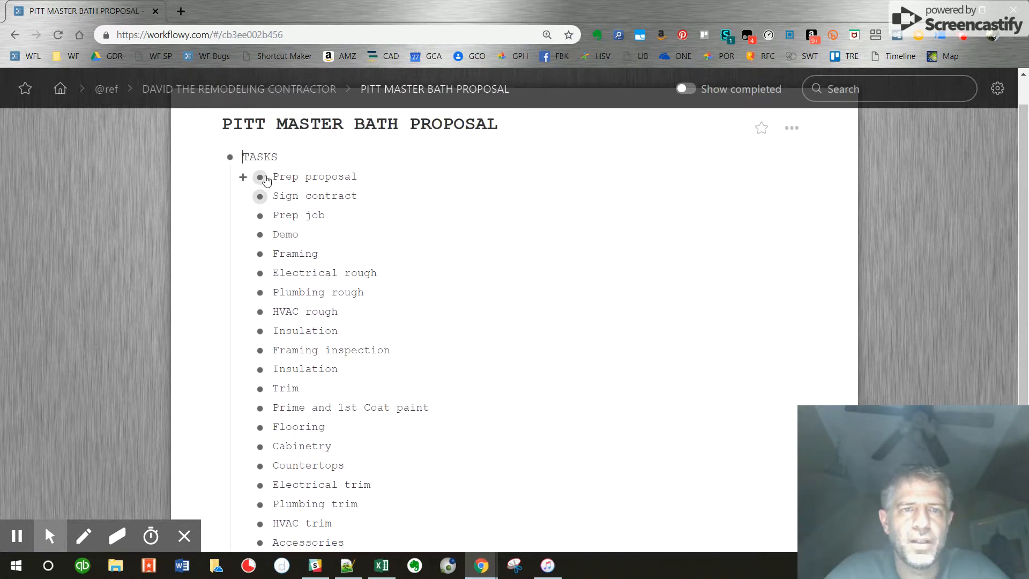
Step: Expand Prep proposal and Sign contract to review their subtasks, and collapse both again
left_click(242, 177)
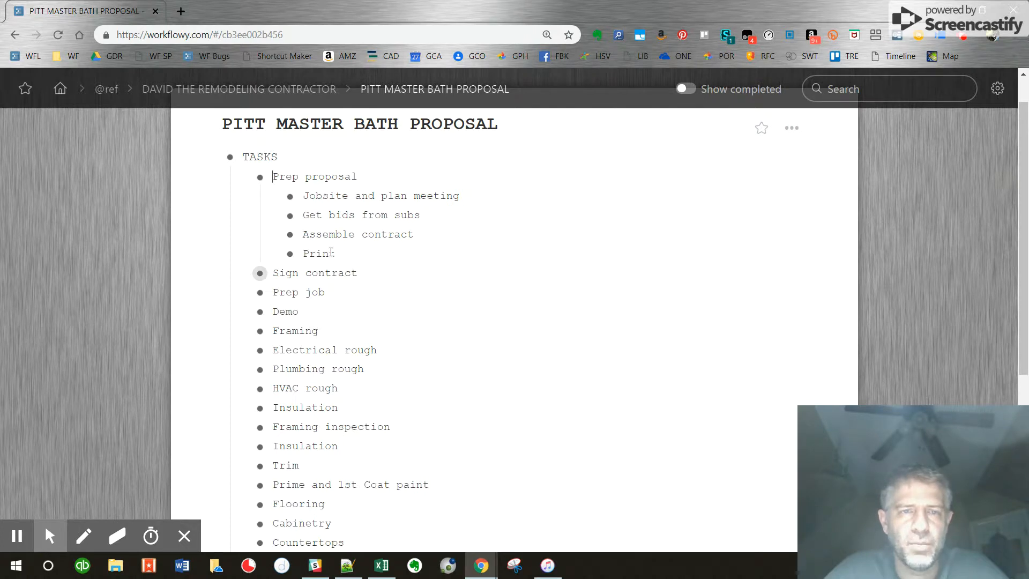
left_click(241, 273)
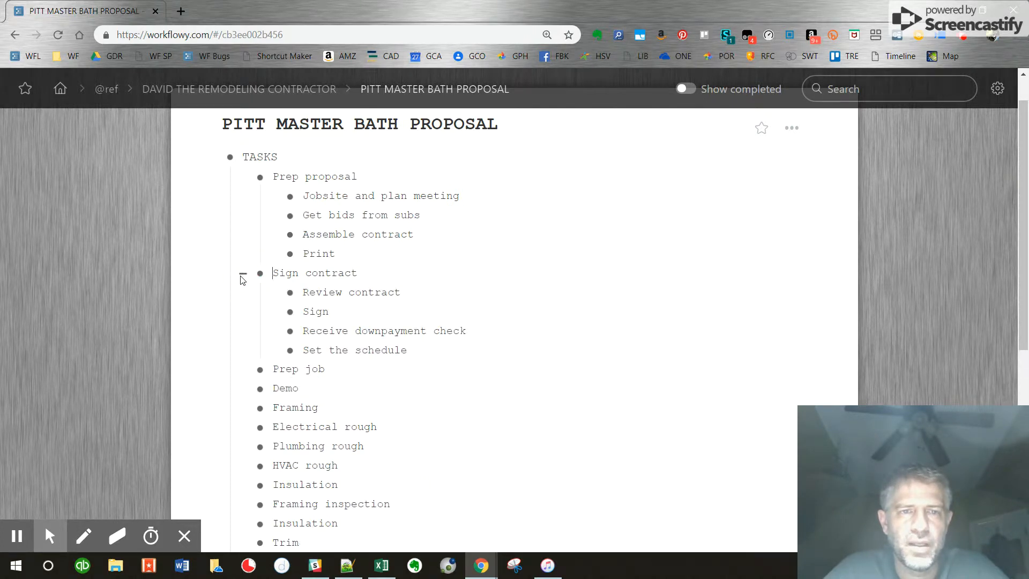
scroll(291, 399, "down", 1)
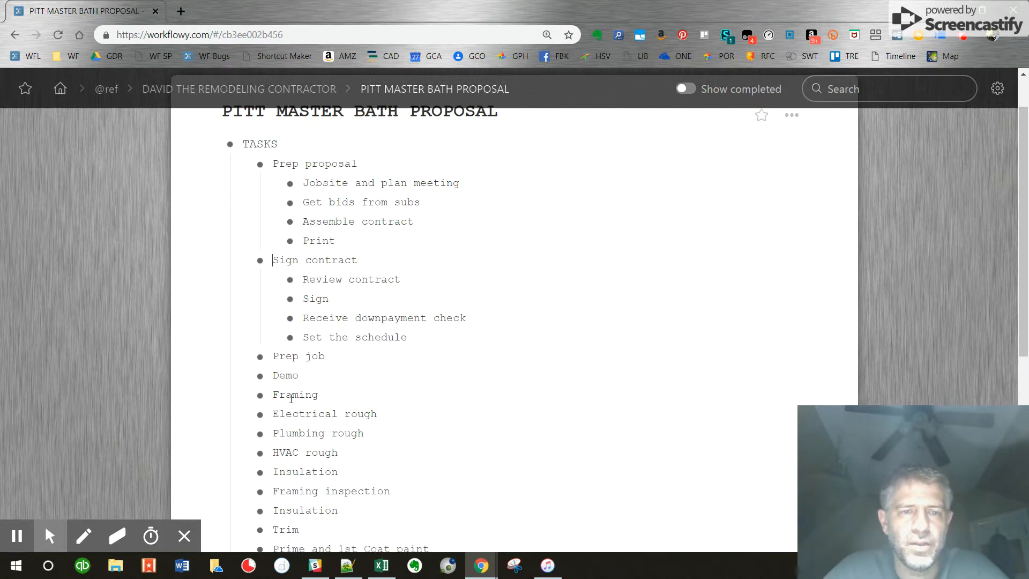
scroll(293, 353, "up", 1)
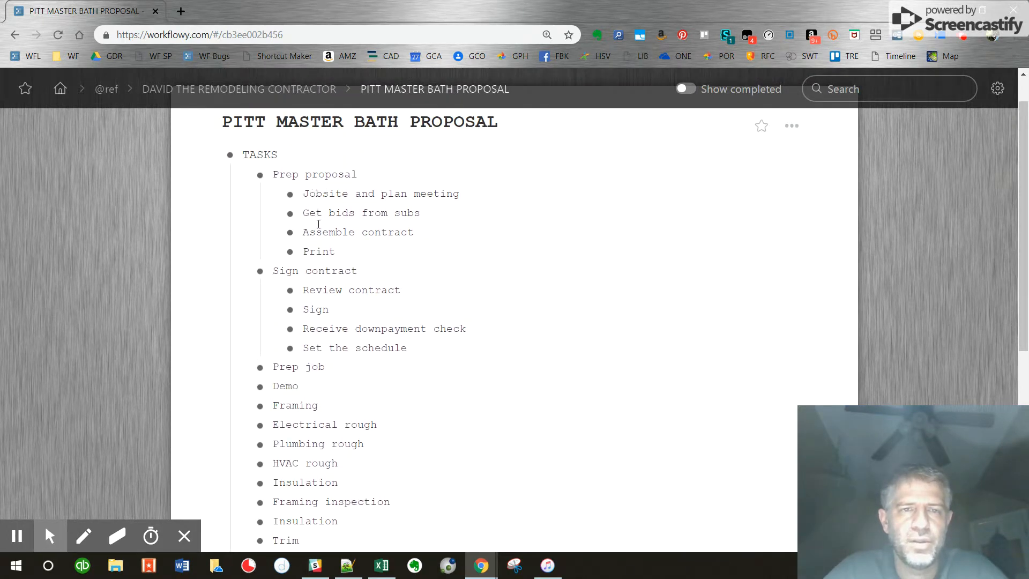
left_click(243, 175)
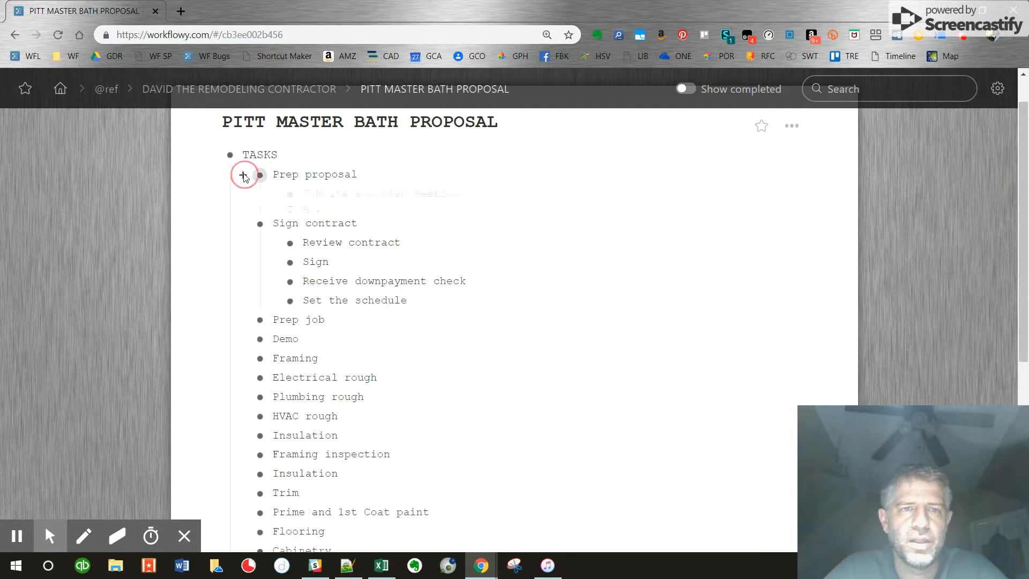
left_click(243, 195)
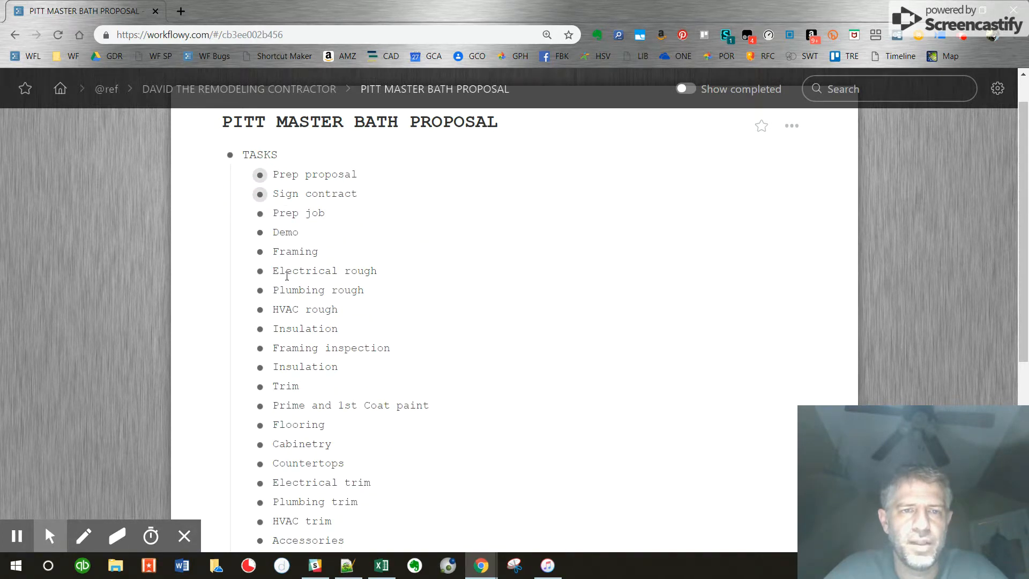
Step: Review the rest of the master bath task list and re-examine the subtasks of Prep proposal, leaving it collapsed
scroll(294, 387, "down", 1)
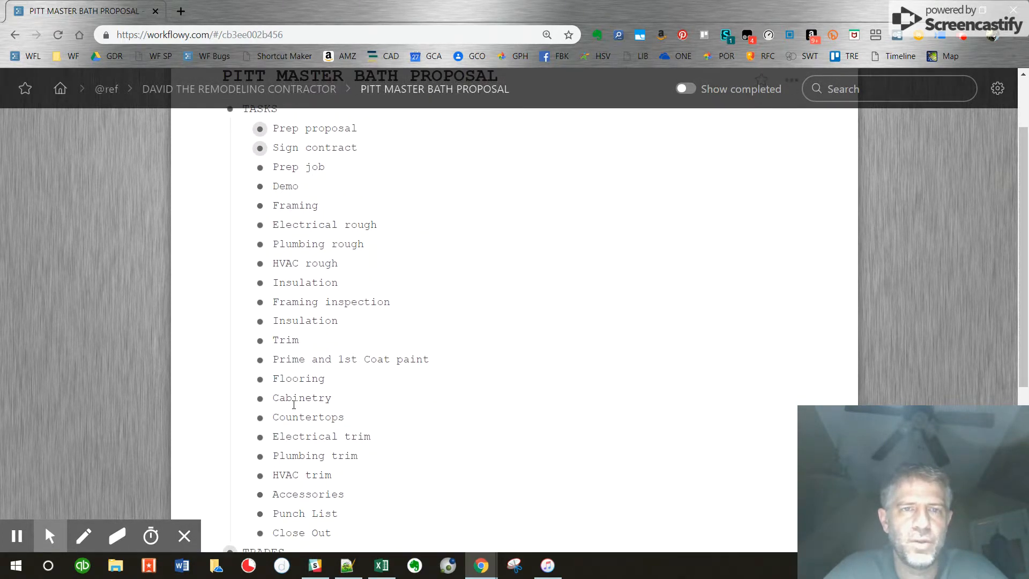
scroll(293, 360, "up", 1)
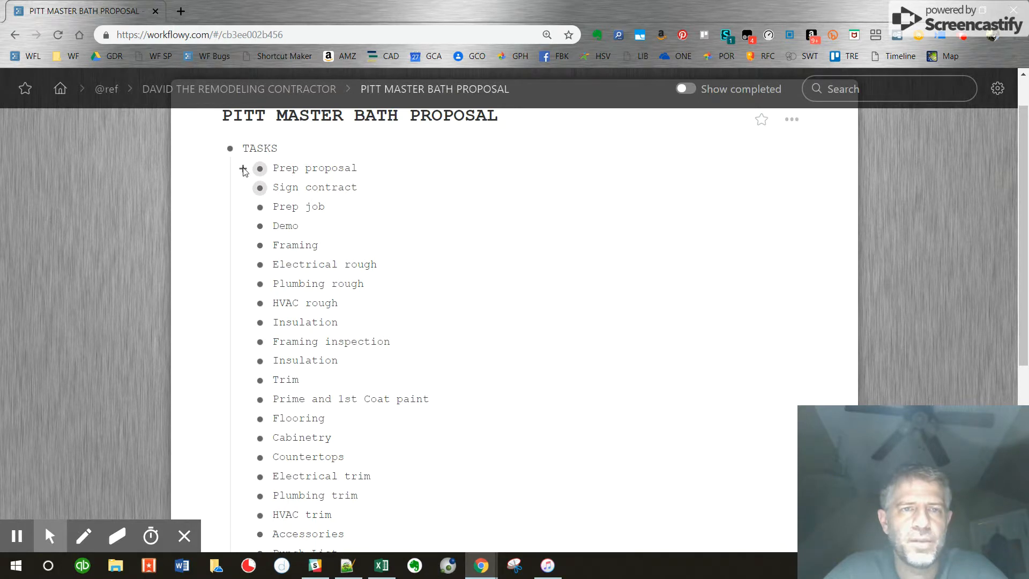
left_click(242, 169)
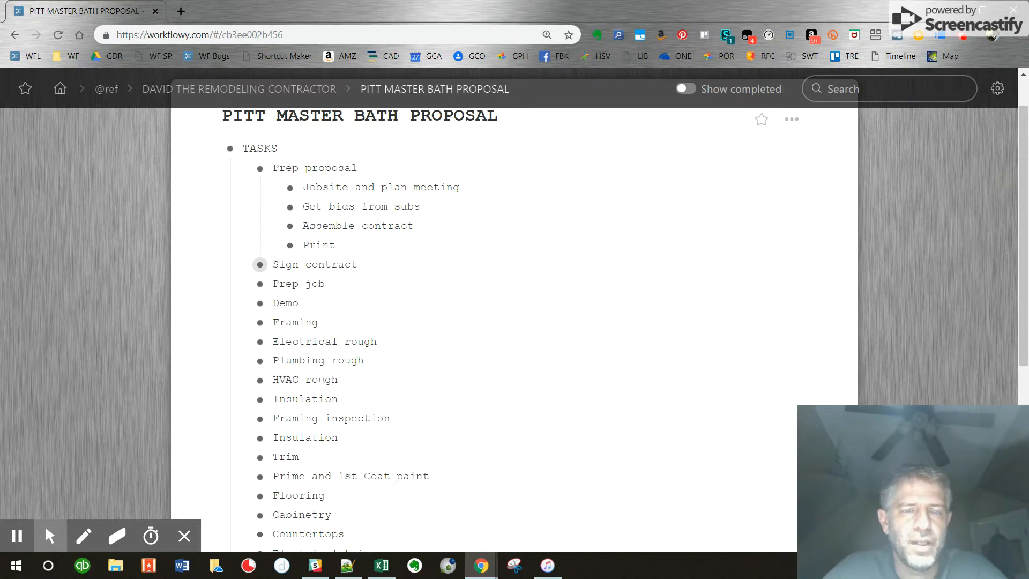
scroll(295, 372, "up", 1)
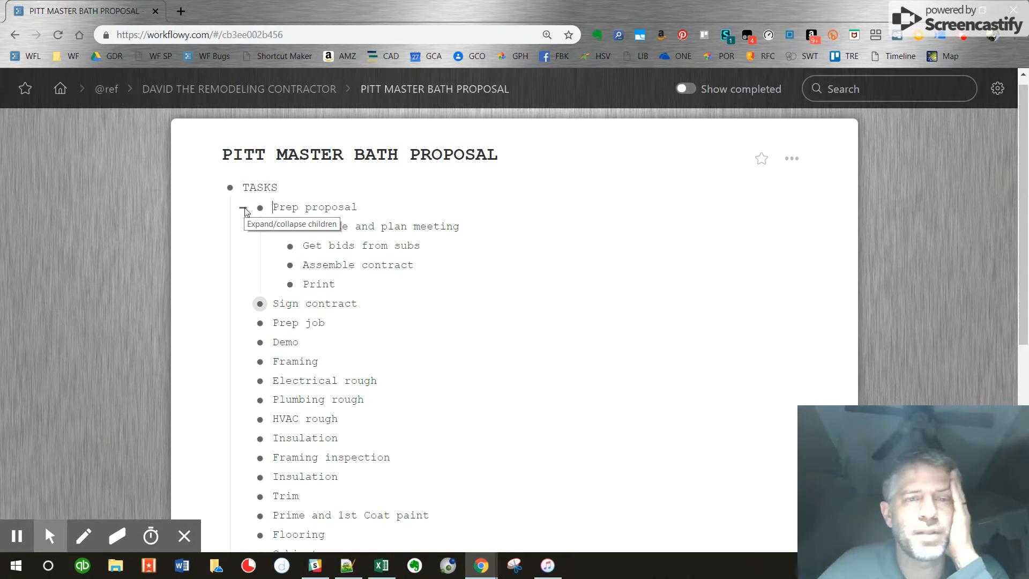
left_click(243, 209)
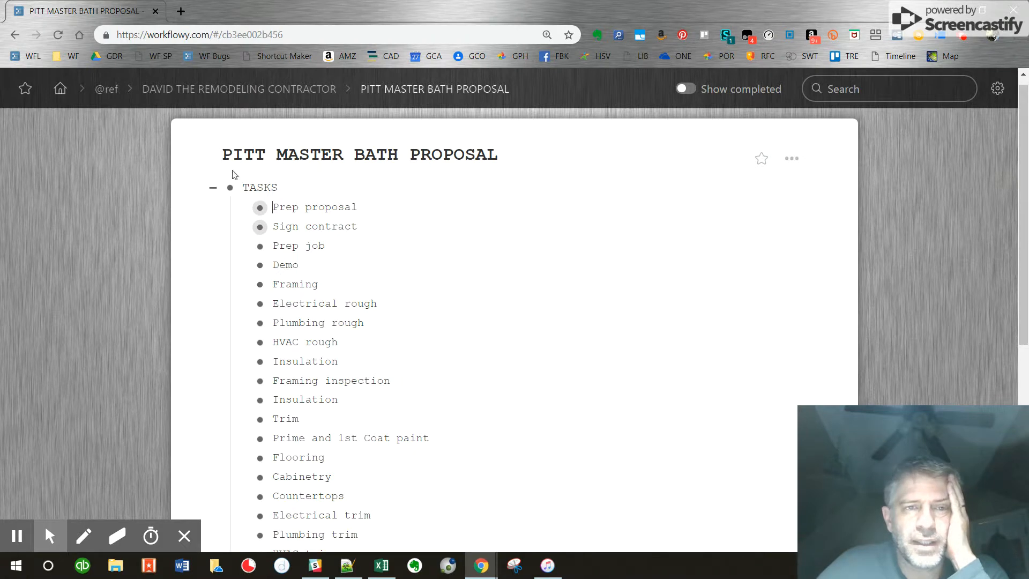
Step: Collapse TASKS in the master bath proposal and expand TRADES and its Carpet entry
left_click(213, 190)
left_click(213, 208)
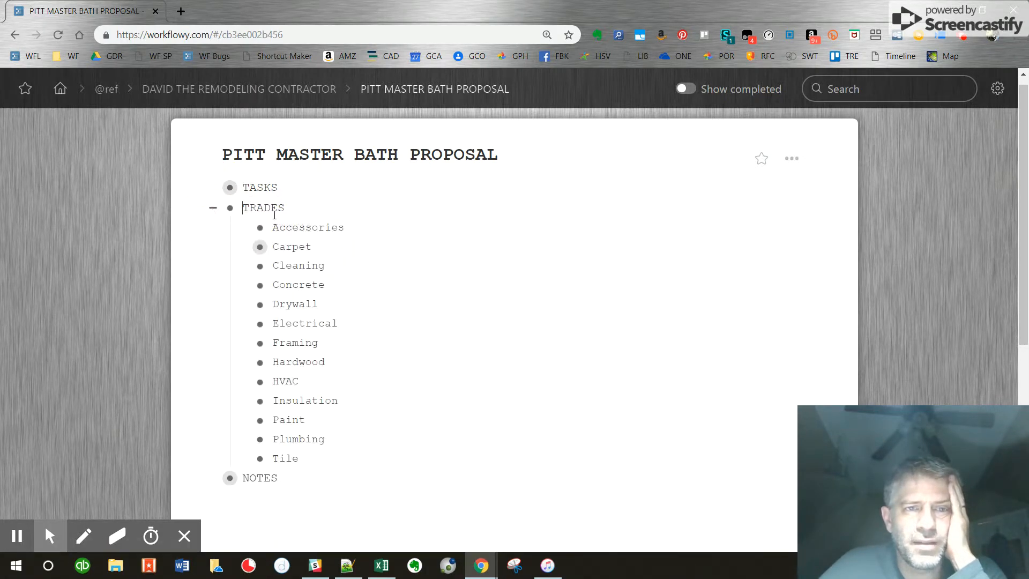
left_click(244, 247)
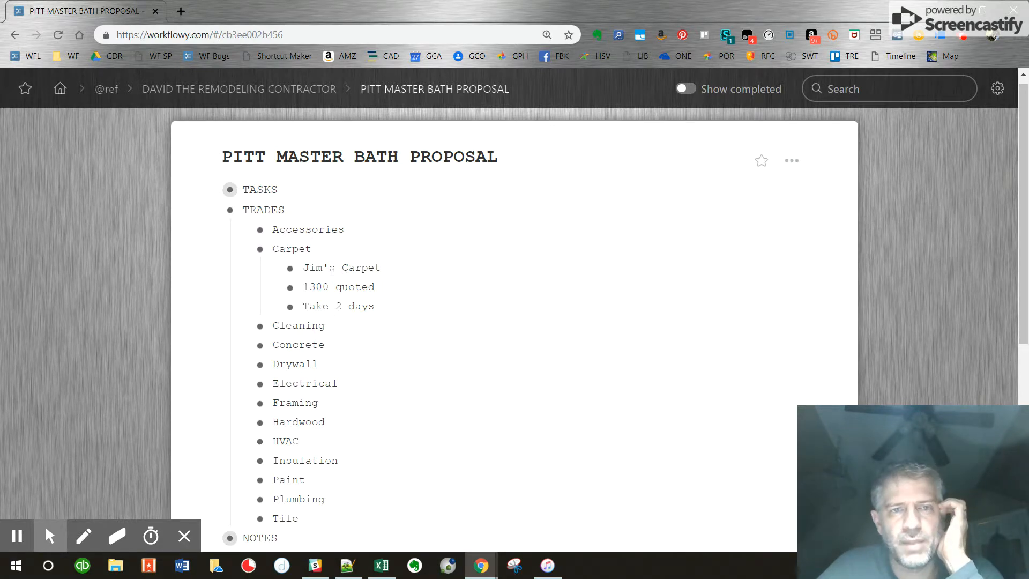
Step: Add the sub-bullet "Paid 500 on January 1" beneath "1300 quoted" under Carpet, and collapse both the quote and Carpet
left_click(385, 288)
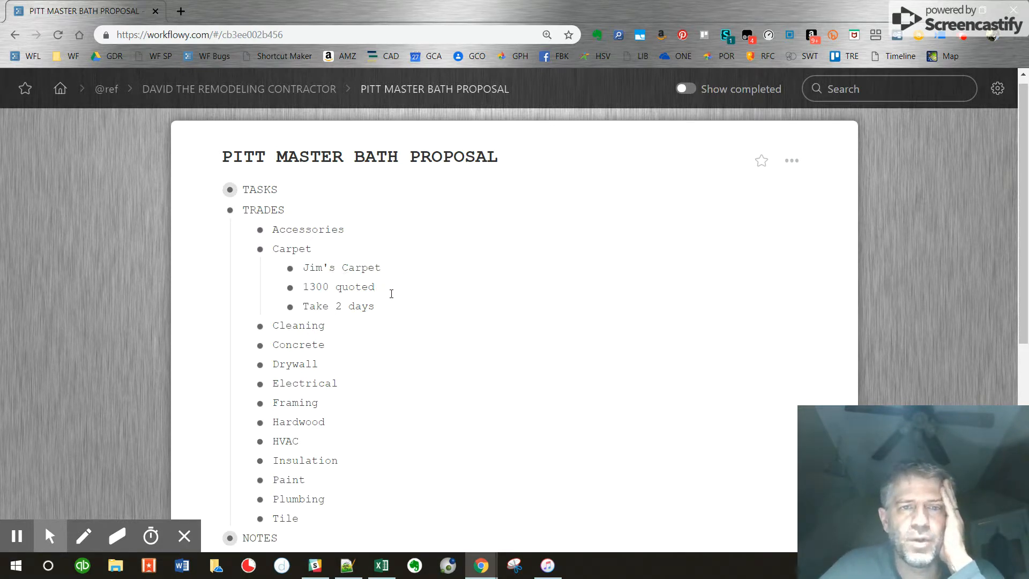
key("Return")
key("Tab")
type("pAID")
key("ctrl+BackSpace")
key("Caps_Lock")
type("Paid")
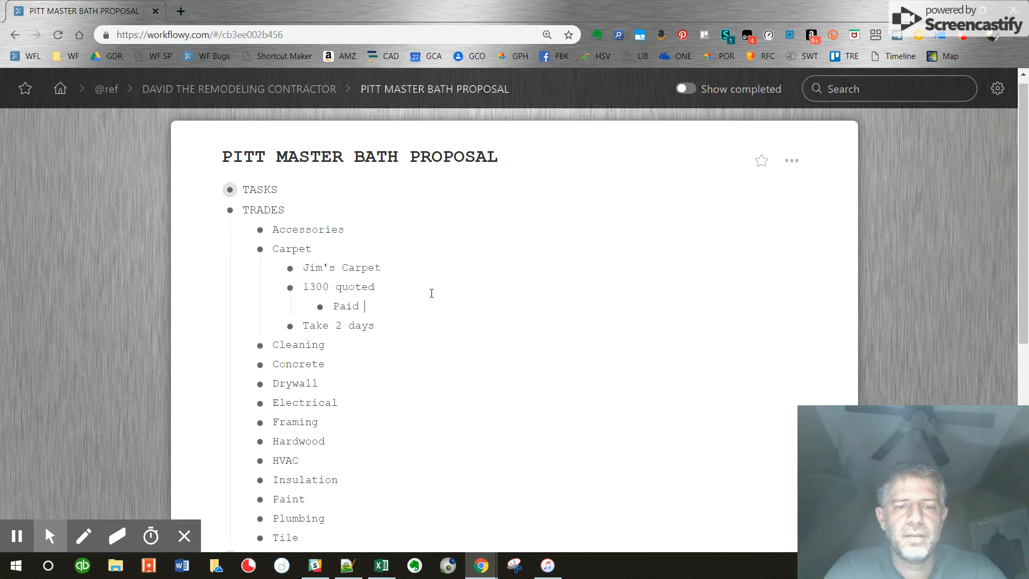
type(" 500 on ")
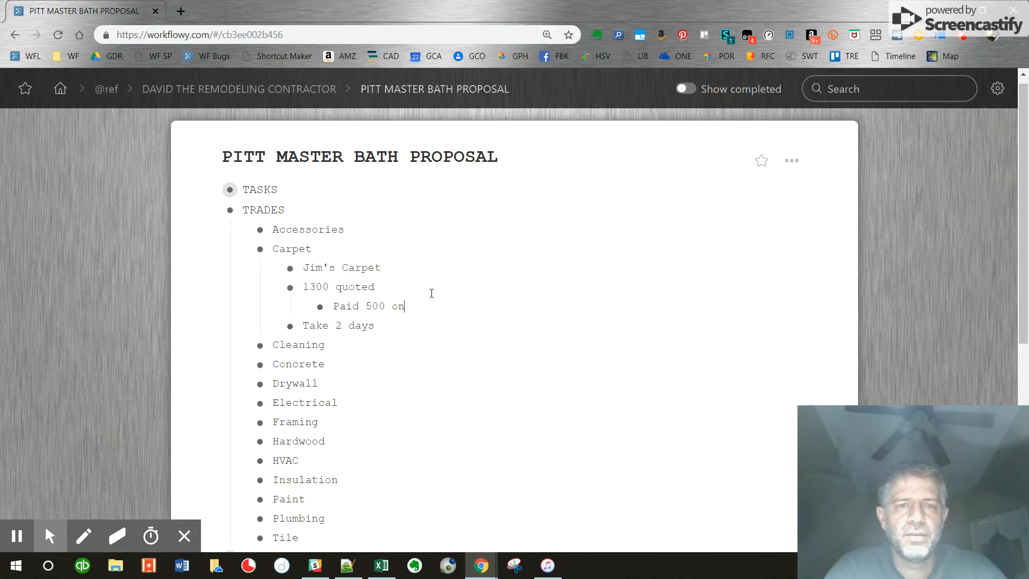
type("January 1")
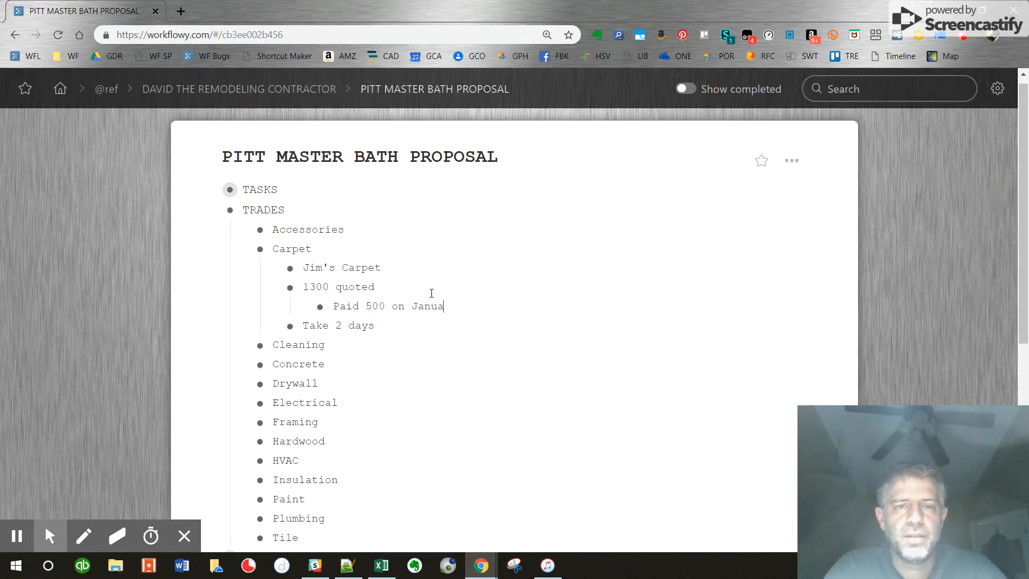
left_click(273, 294)
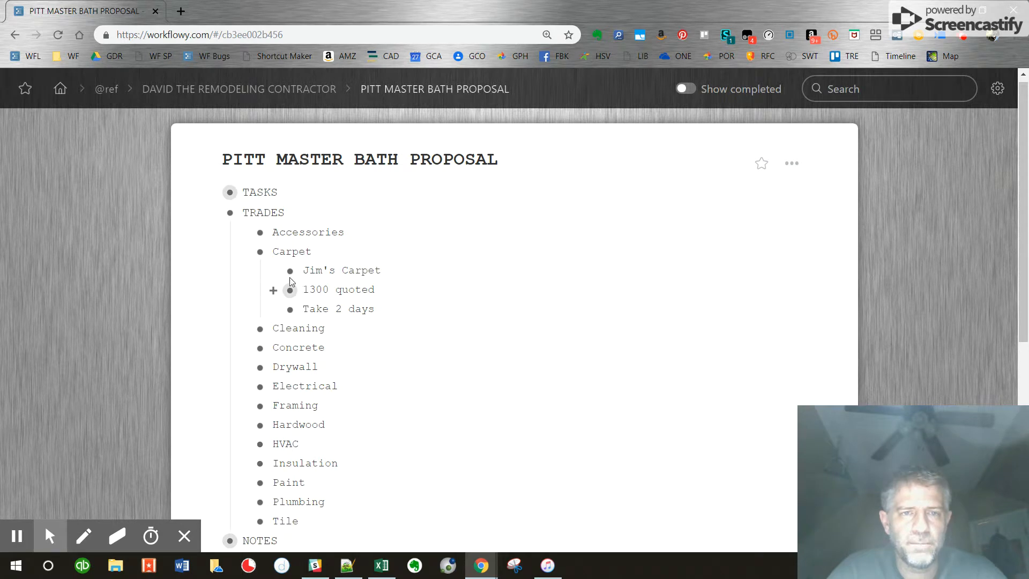
left_click(247, 252)
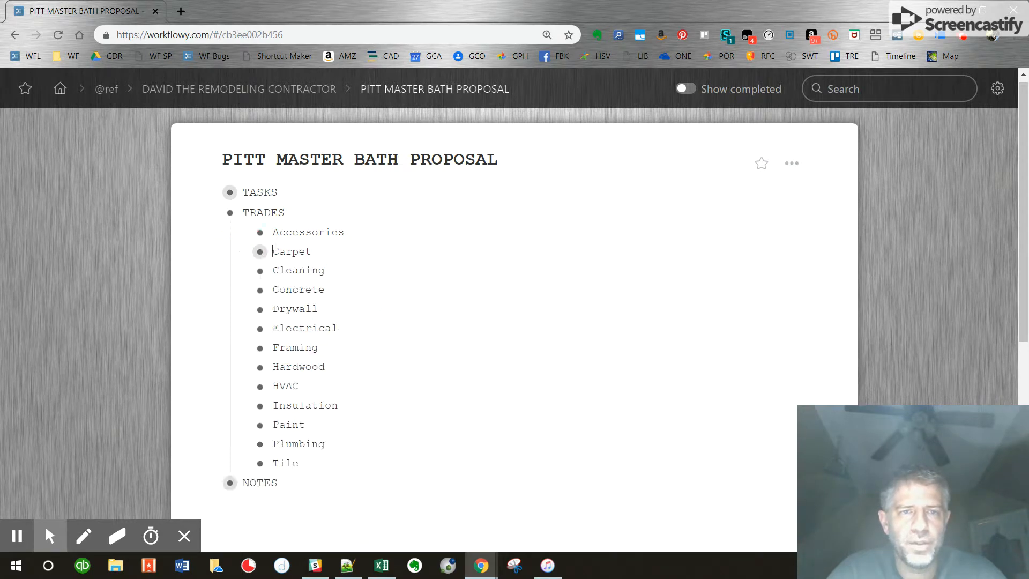
Step: Collapse TRADES, expand NOTES and place the cursor at the end of Address under Homeowner notes
left_click(212, 213)
left_click(212, 234)
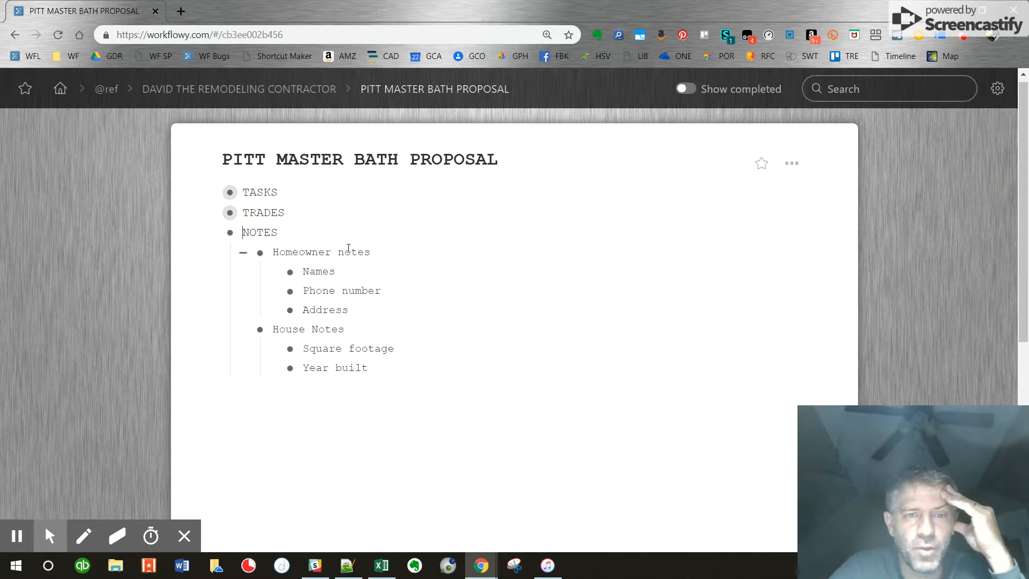
left_click(390, 310)
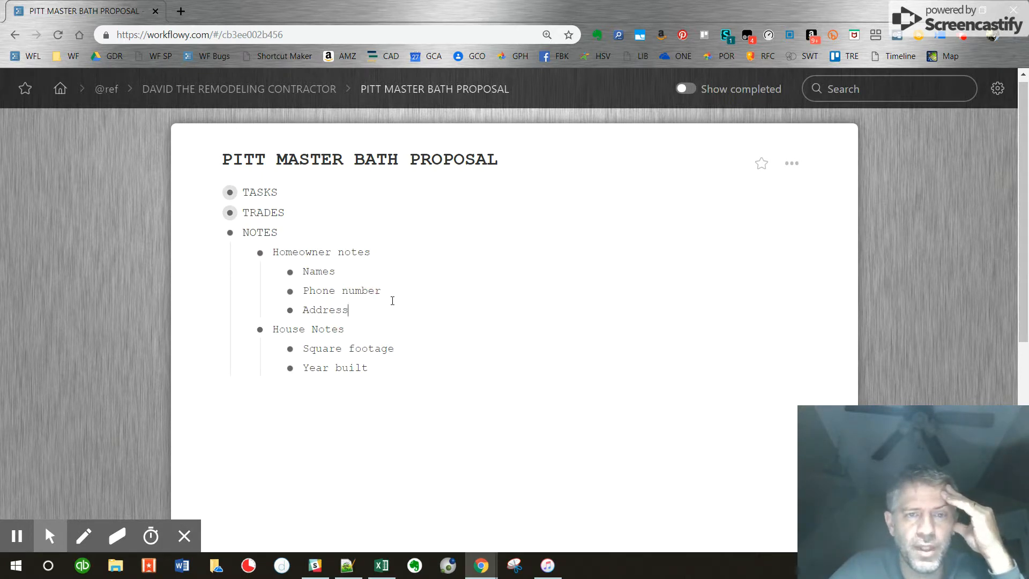
Step: Add the bullets "Childrens names and ages", "Pets" and "Hobbies" beneath Address under Homeowner notes
key("Return")
type("Childrens name")
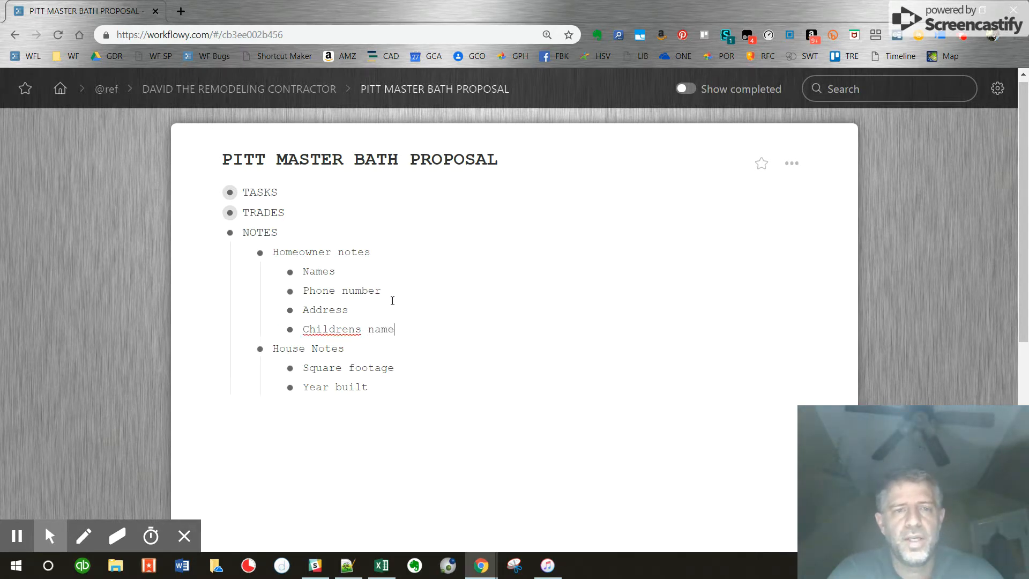
type("s and ages")
key("Return")
type("Pets")
key("Return")
type("Hobbies")
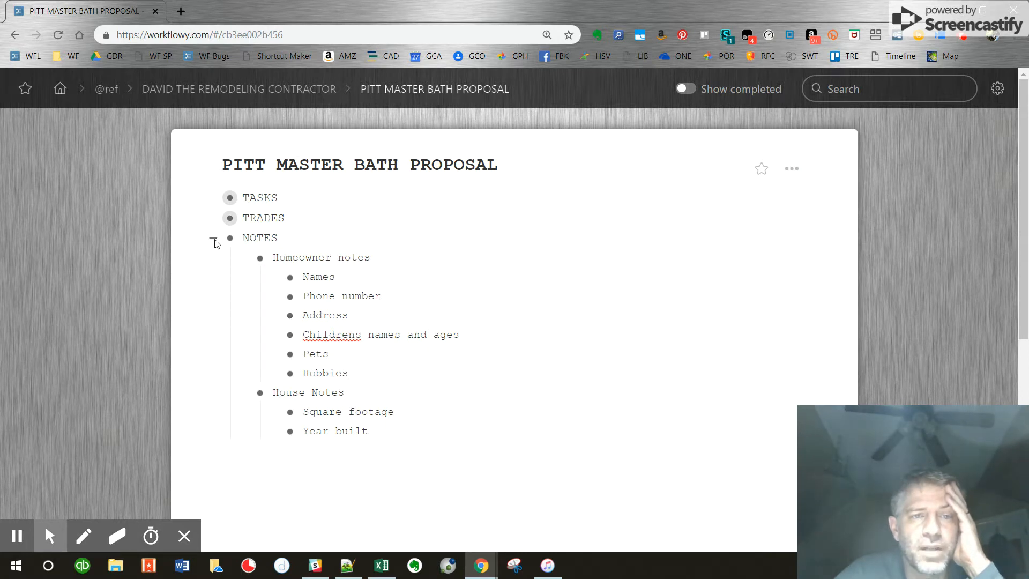
Step: Collapse NOTES, return to the remodeling contractor outline, and collapse all three job entries and REFERENCE
left_click(213, 241)
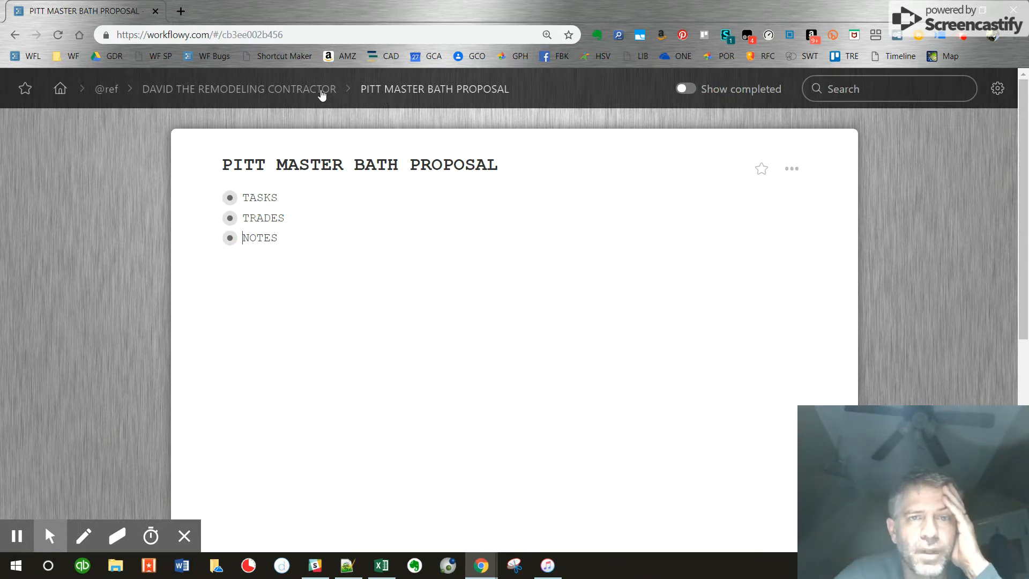
left_click(241, 90)
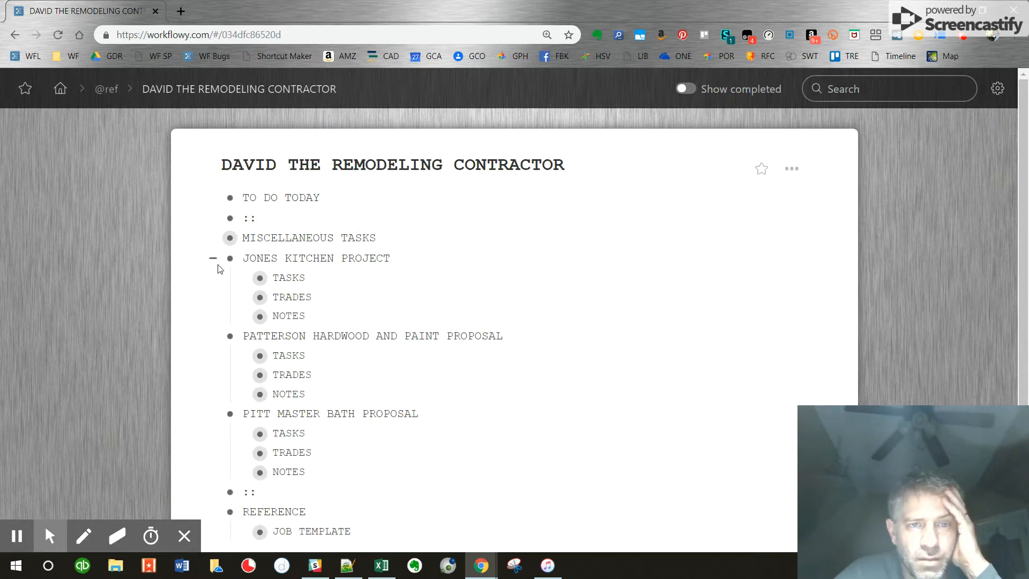
left_click(212, 258)
left_click(213, 277)
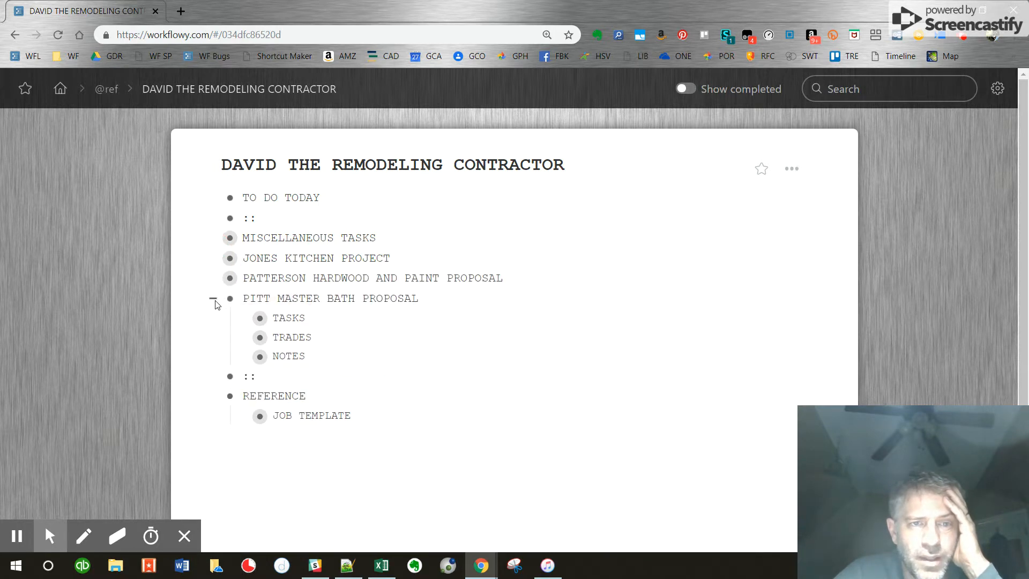
left_click(213, 298)
left_click(213, 338)
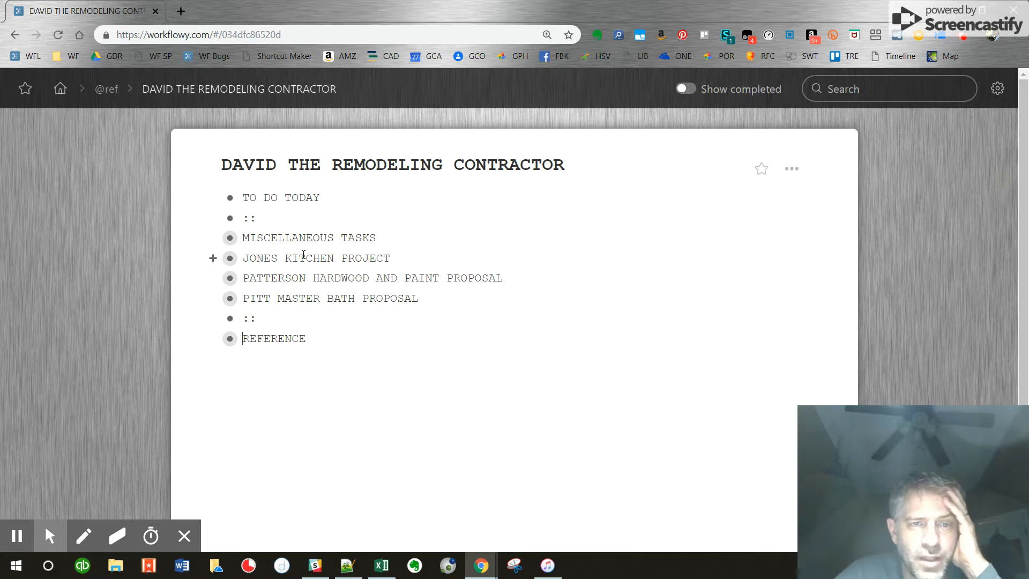
Step: Move "Return library books to library" and "Pick up flowers for my wife" from MISCELLANEOUS TASKS into TO DO TODAY, leaving no empty bullet
left_click(337, 198)
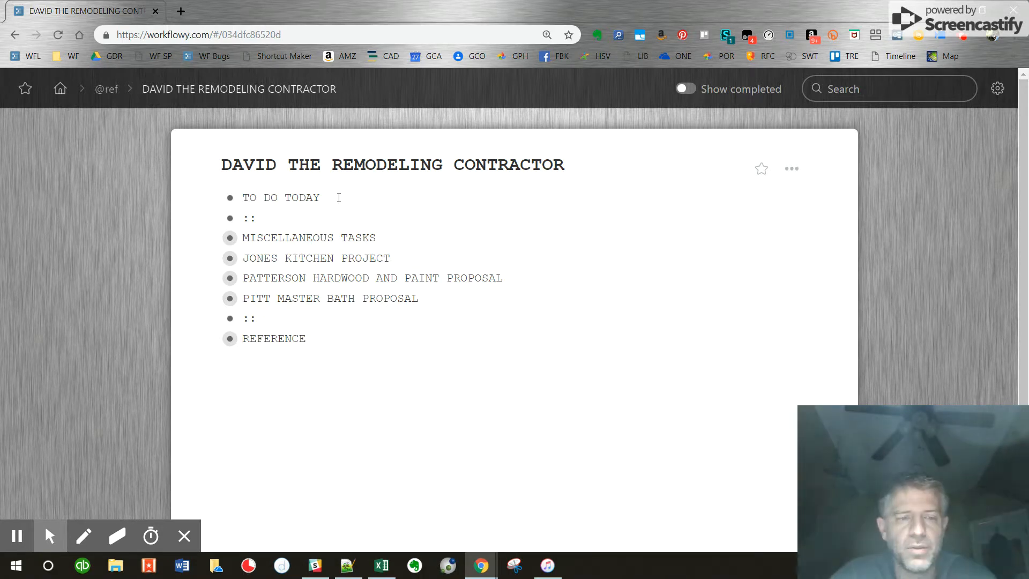
key("Return")
key("Tab")
left_click(213, 258)
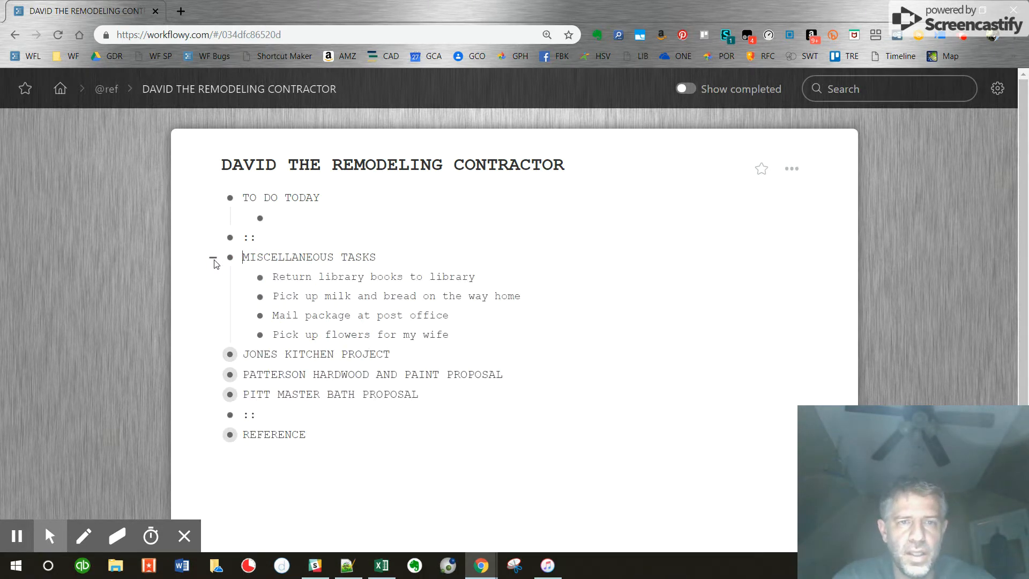
left_click_drag(260, 277, 269, 222)
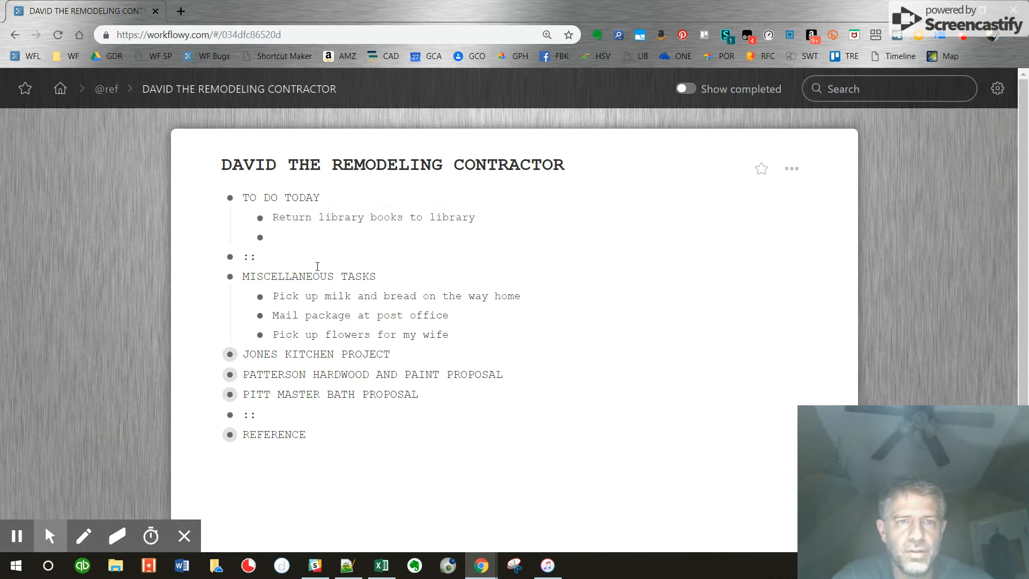
left_click_drag(269, 337, 262, 240)
key("BackSpace")
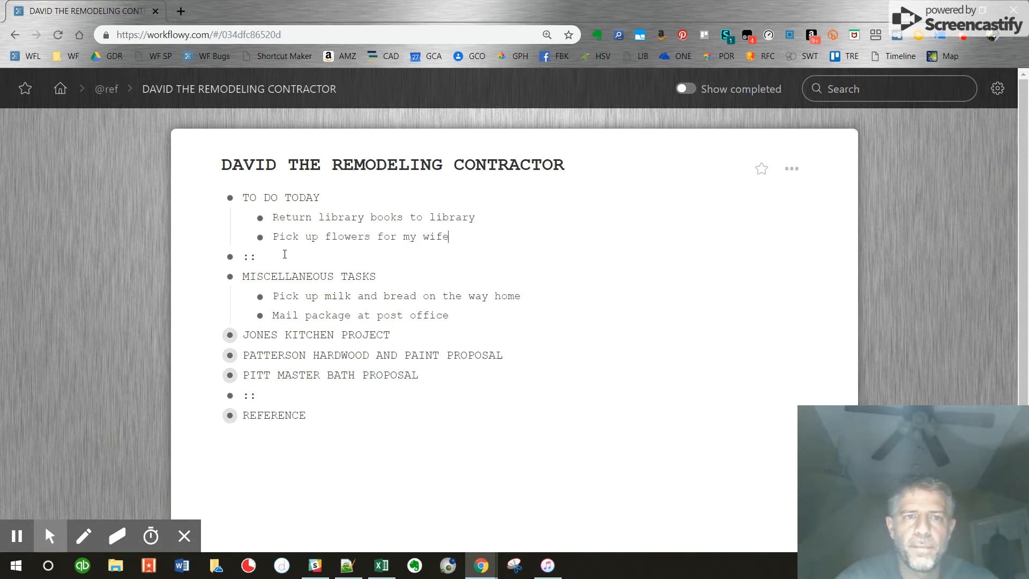
Step: Expand the kitchen project's TASKS and add "Meet inspector" to TO DO TODAY, prefixed with the kitchen client's surname and "::"
left_click(212, 336)
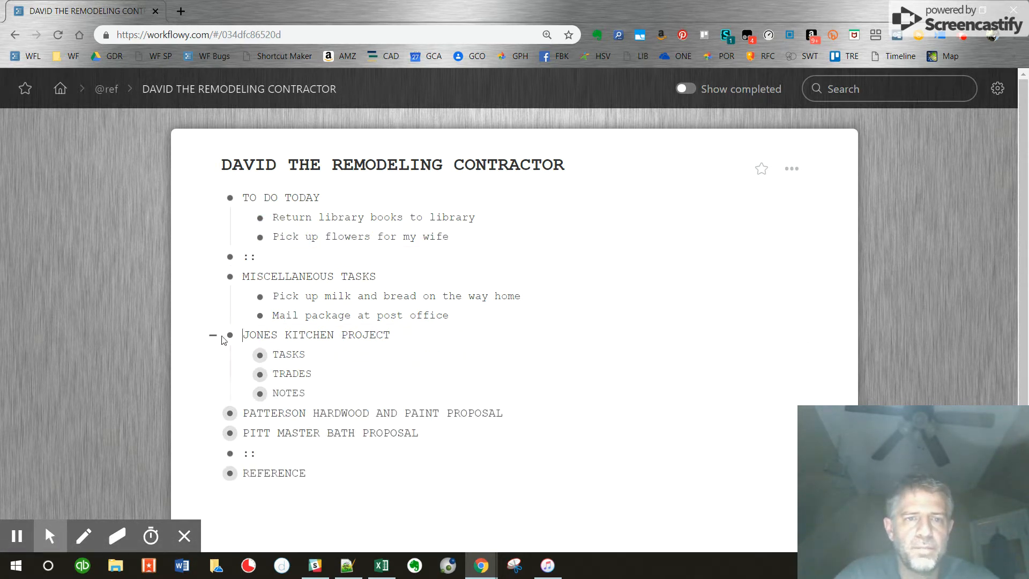
left_click(241, 355)
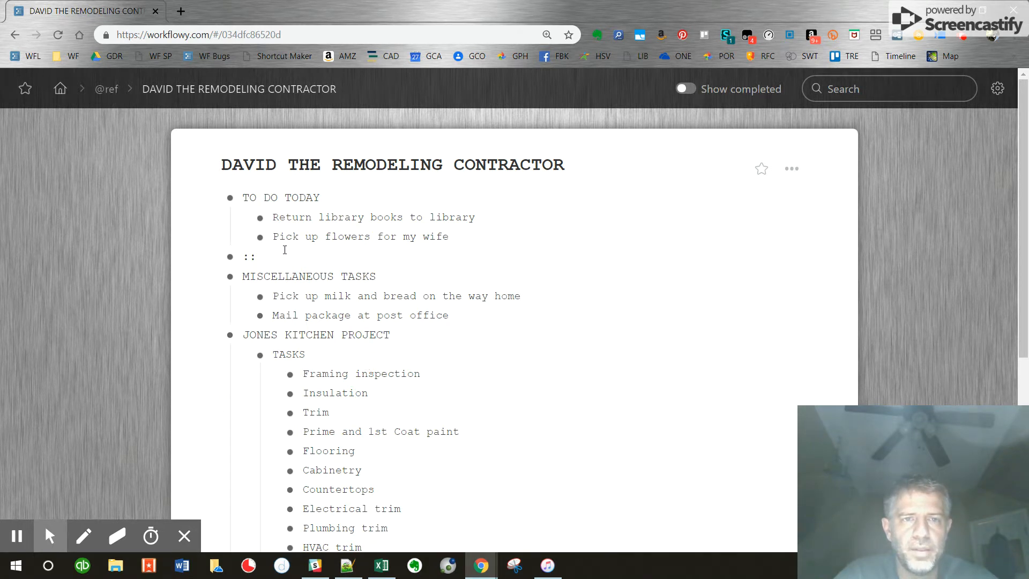
key("Return")
type("Jones::")
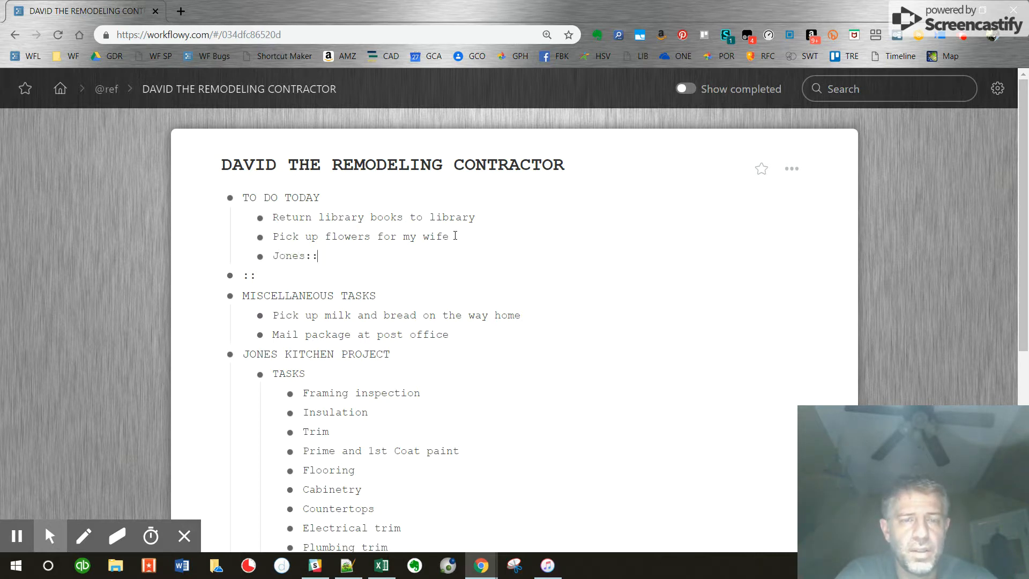
type("Meet inspector")
Step: Add "Line up insulation sub for wall insulation" as the next TO DO TODAY item, prefixed with the kitchen client's surname and "::"
key("Return")
type("Jones::")
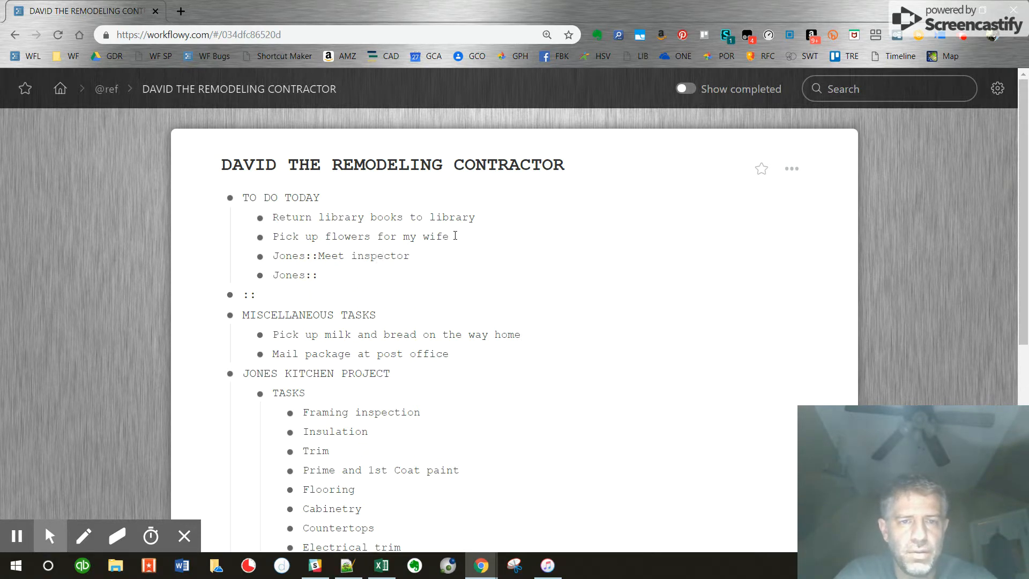
type("Line up ")
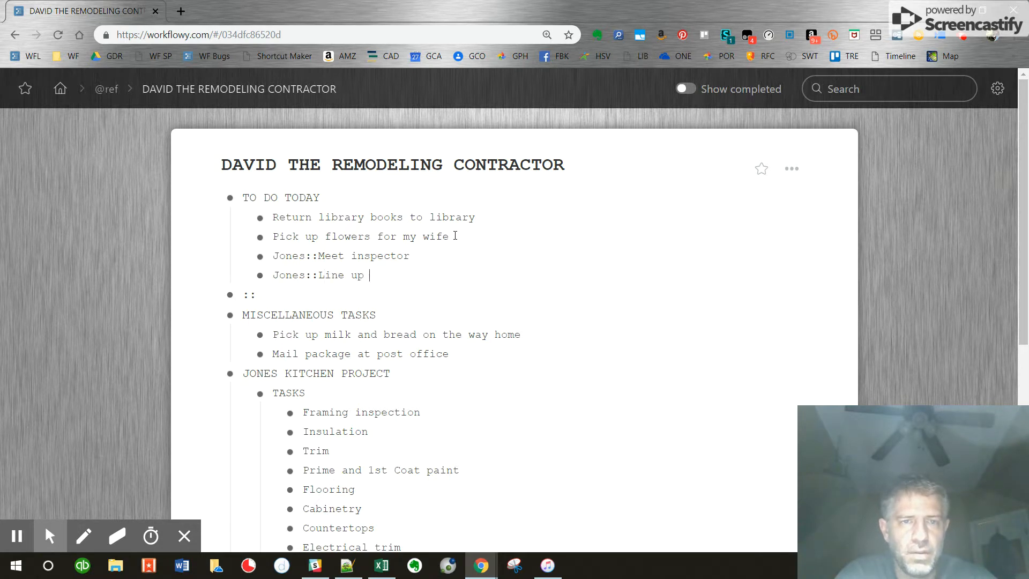
type("insulation")
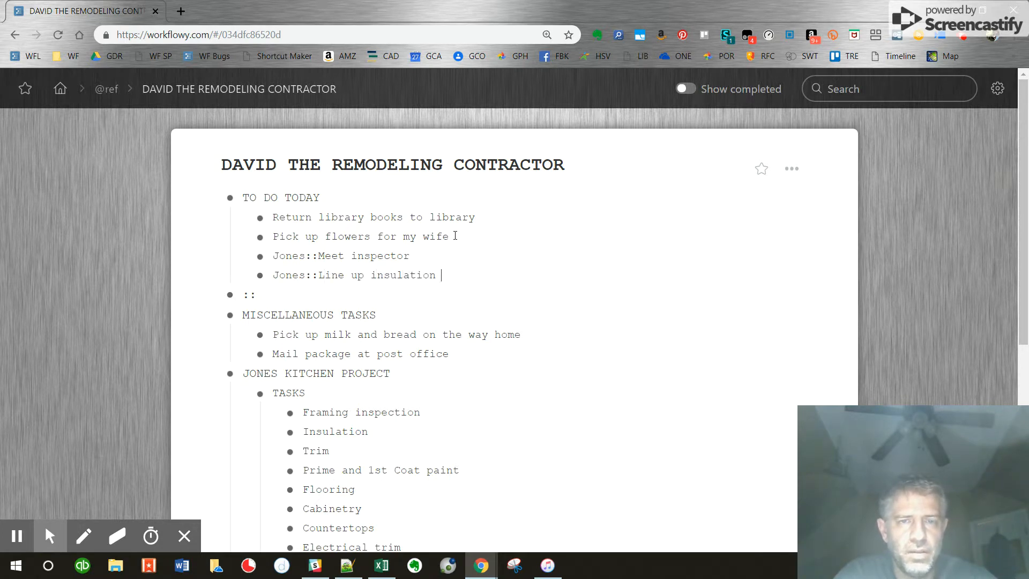
type(" sub for wall insulation")
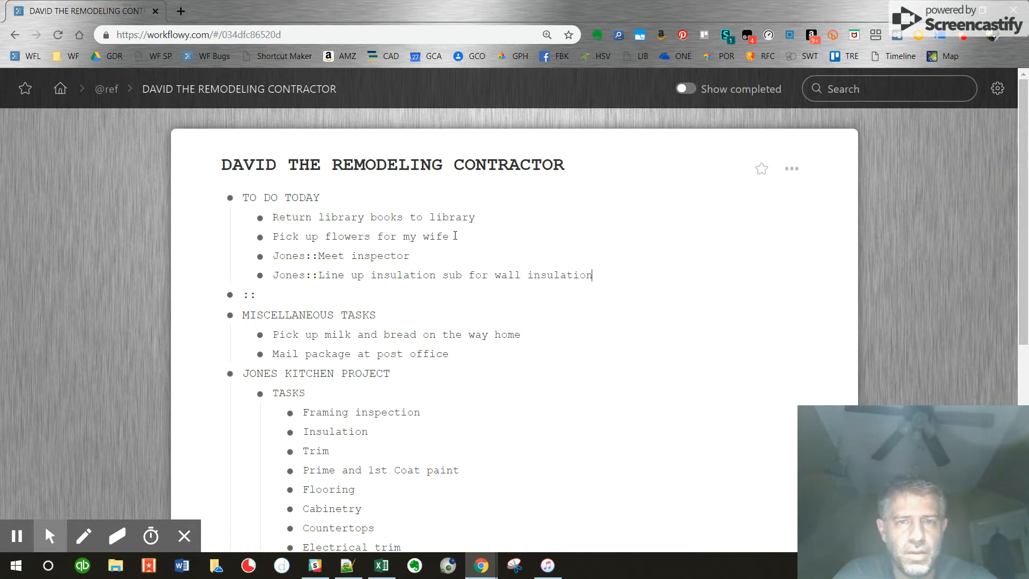
Step: Add "Make trim materials list" as the next TO DO TODAY item, prefixed with the kitchen client's surname and "::"
key("Return")
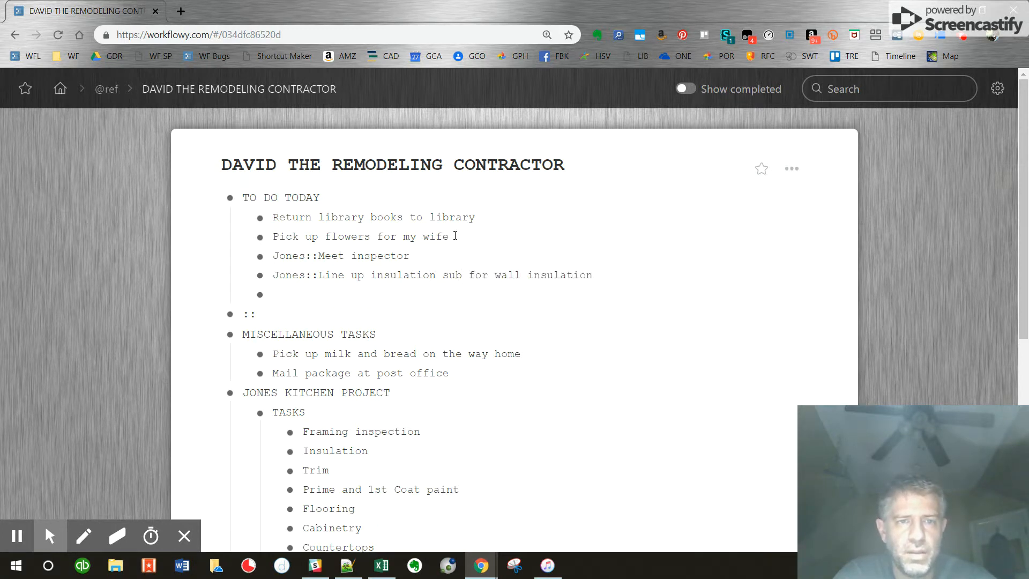
type("Jones::")
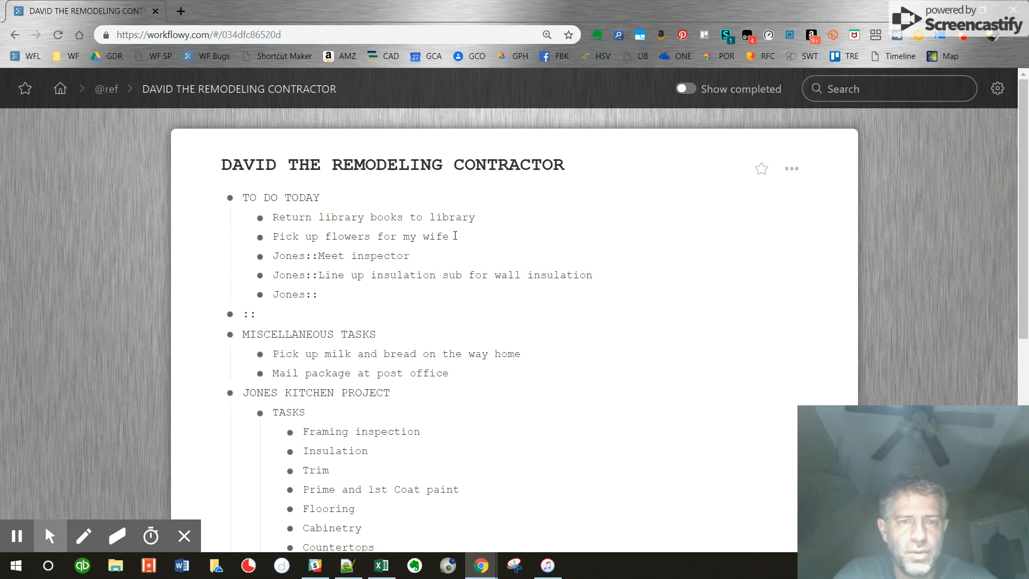
type("Make trim materials list")
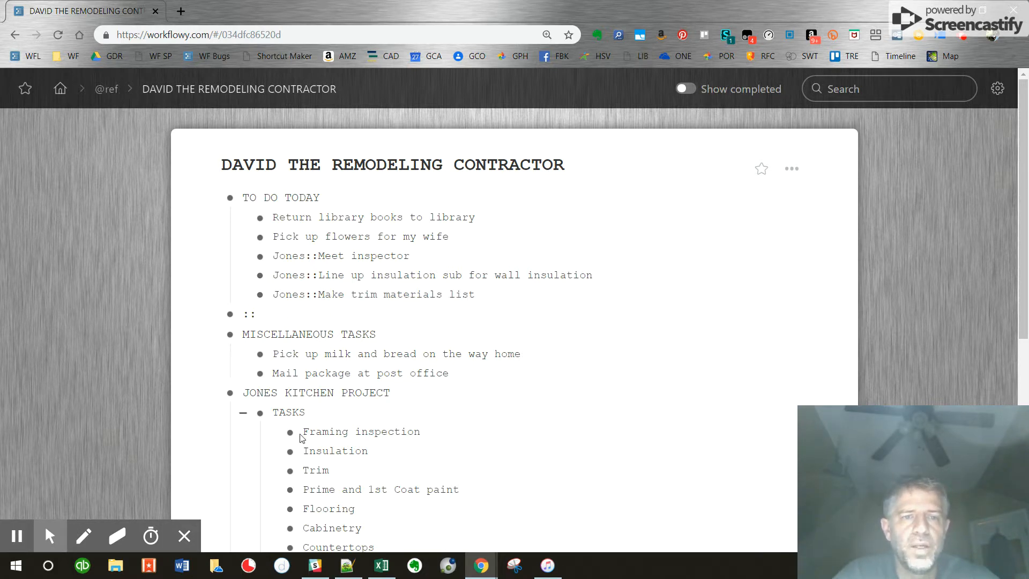
Step: Collapse the kitchen project with its TASKS, and expand the hardwood and paint proposal and its TASKS
scroll(322, 431, "down", 1)
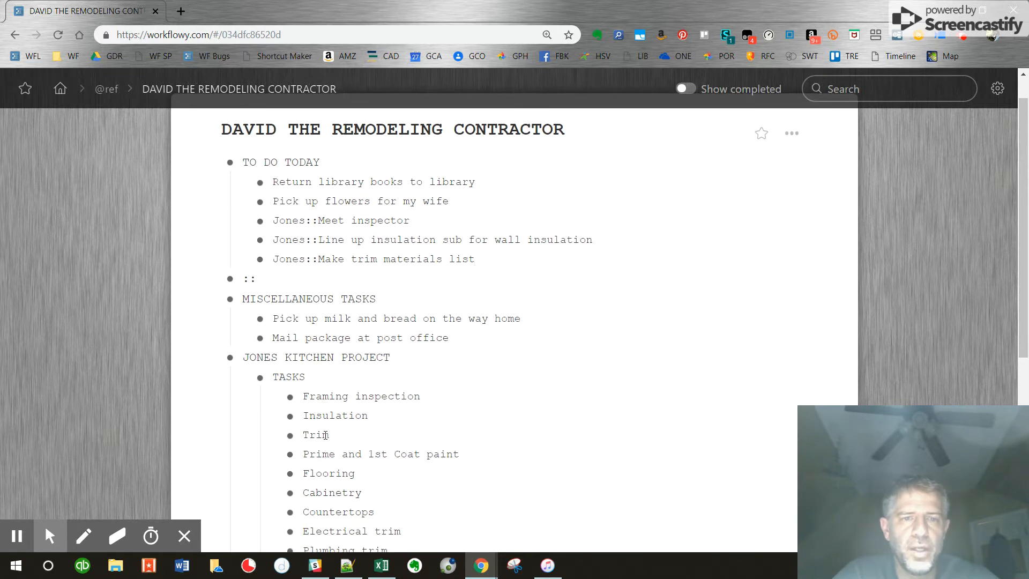
left_click(249, 377)
left_click(214, 358)
left_click(213, 378)
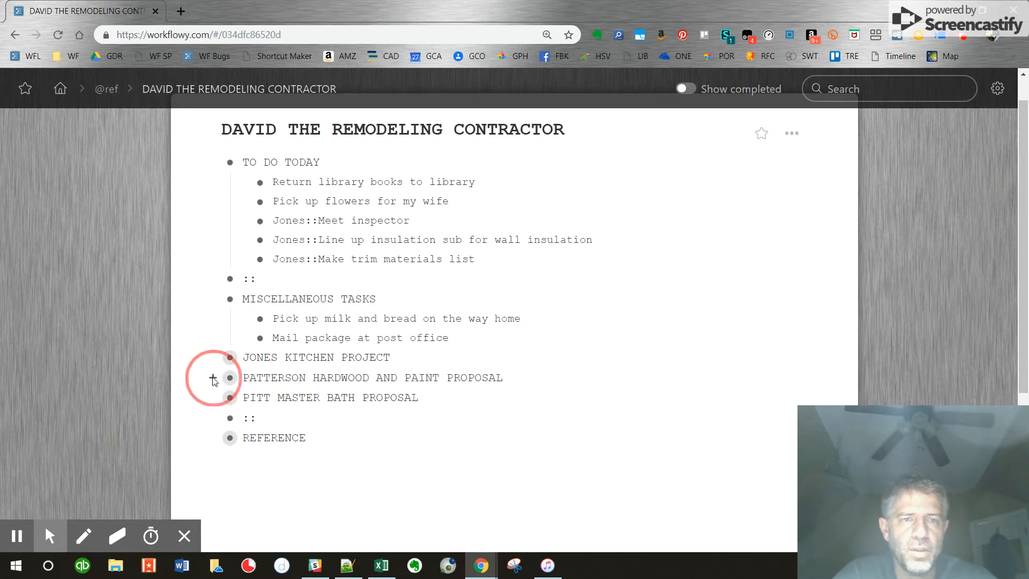
left_click(248, 401)
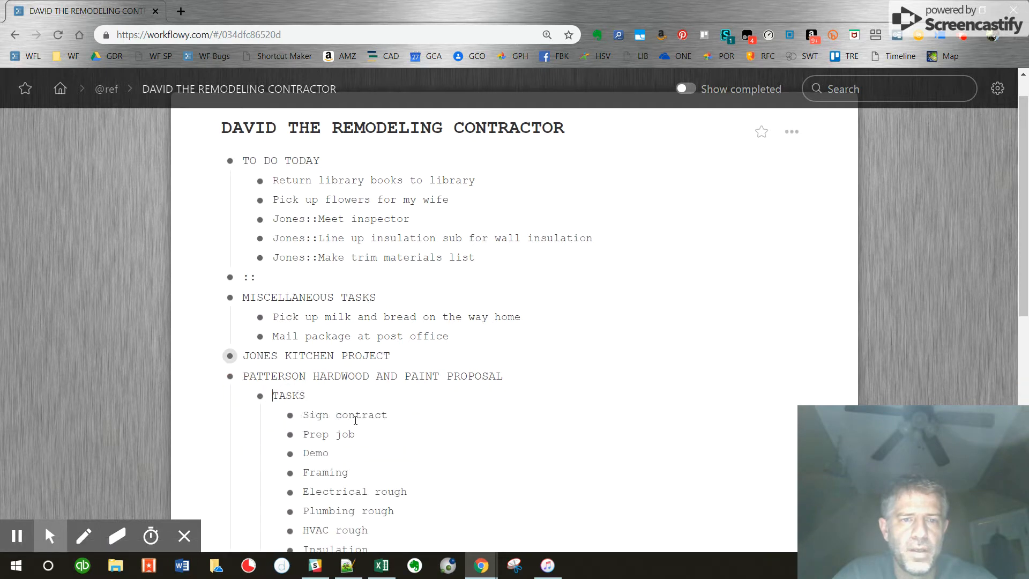
Step: Add "Call to schedule contract meeting for next Wednesday" to TO DO TODAY, prefixed with that client's surname and "::", and start another bullet
left_click(487, 257)
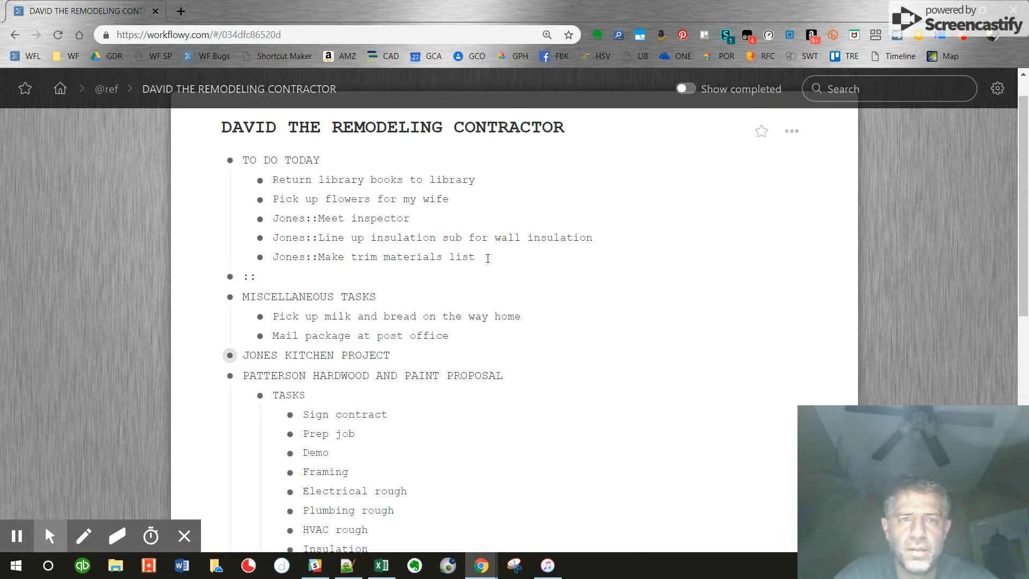
key("Return")
type("Patterson::")
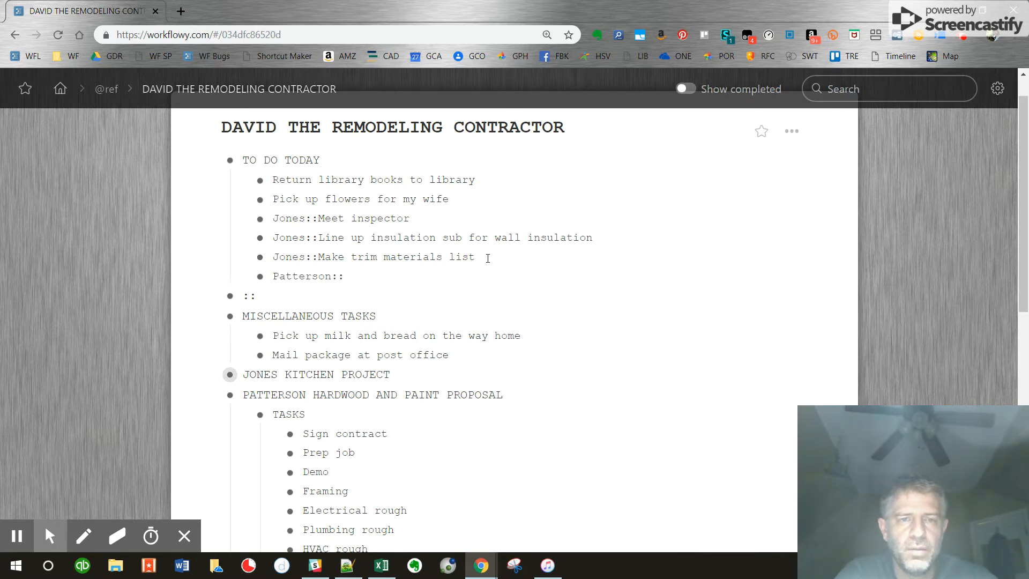
type("Call to schedule contr")
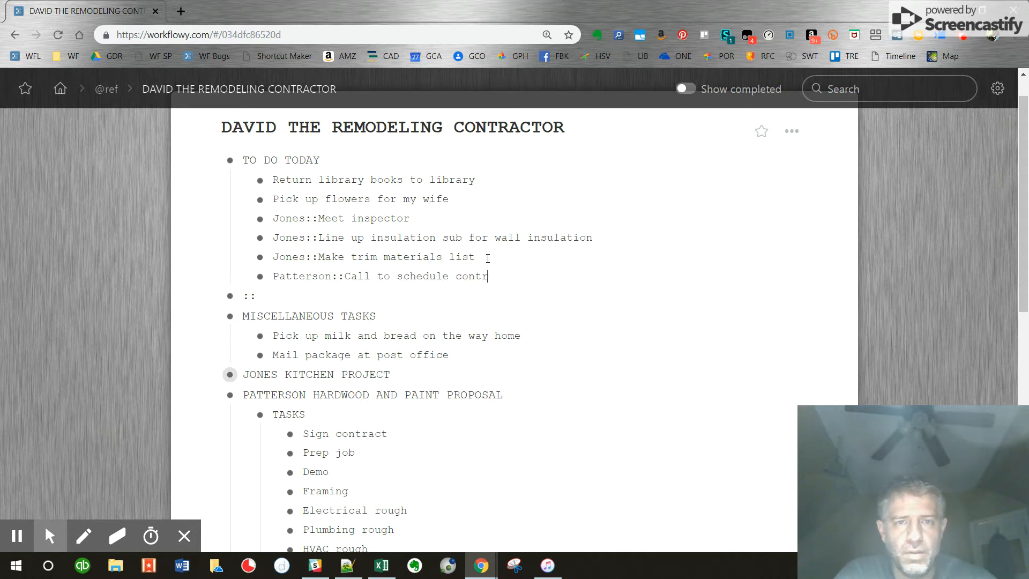
type("act meeting ")
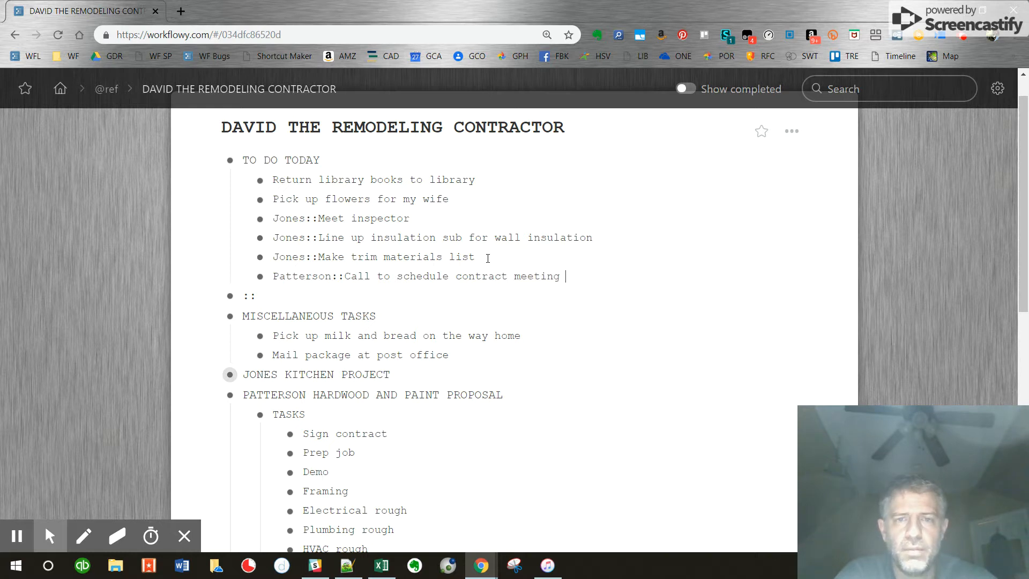
type("for next Wednesday")
key("Return")
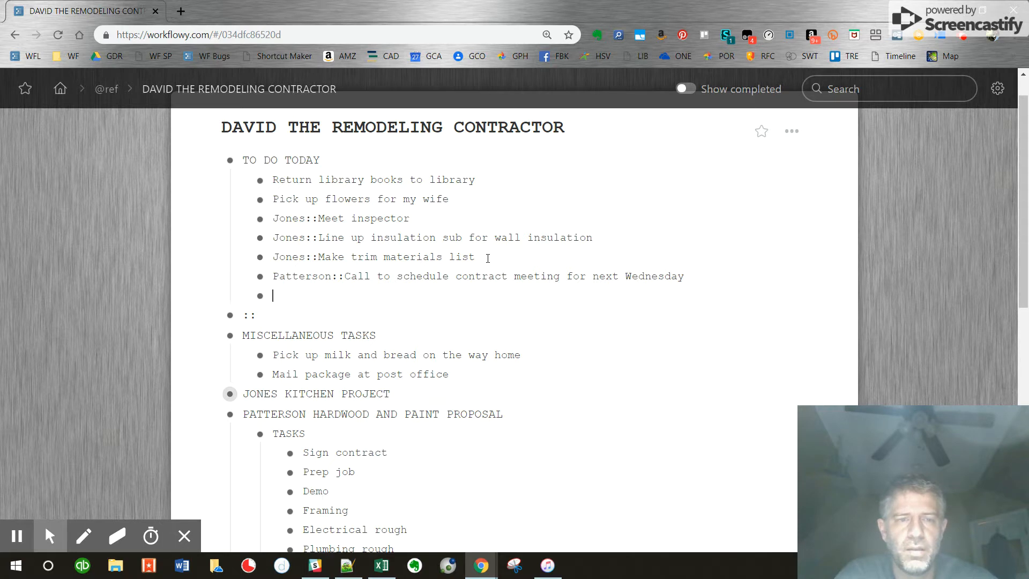
Step: Collapse the hardwood and paint proposal with its TASKS, and expand the master bath proposal
left_click(242, 438)
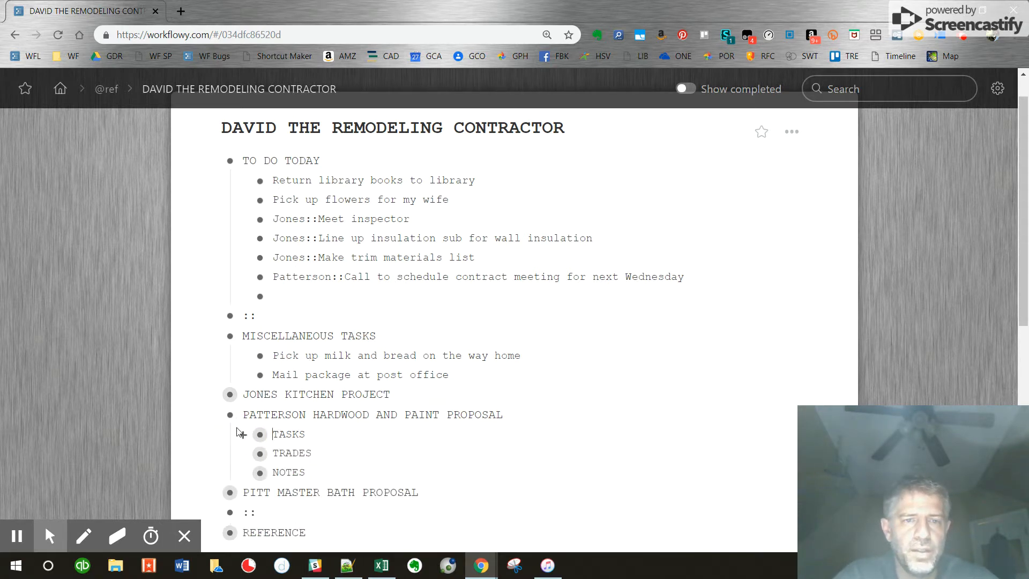
left_click(213, 414)
left_click(212, 436)
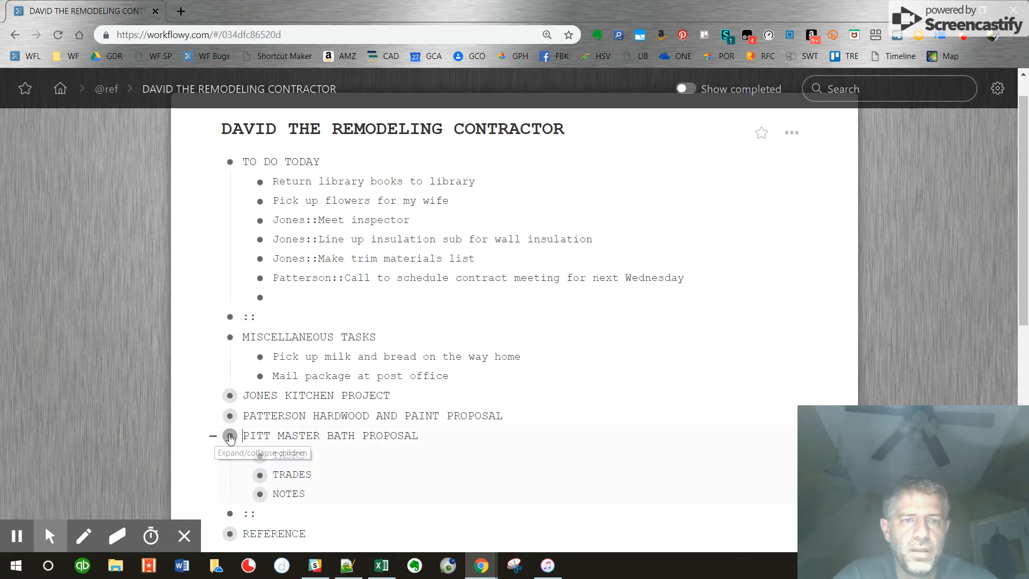
Step: Expand TASKS and Prep proposal in the master bath proposal and delete the subtask "Jobsite and plan meeting"
scroll(250, 425, "down", 1)
mouse_move(250, 424)
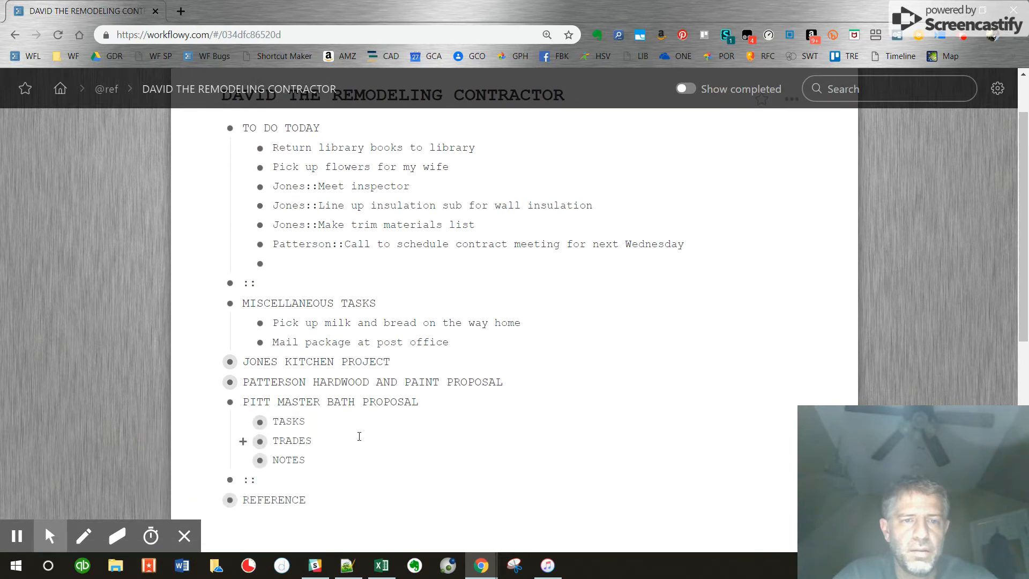
left_click(246, 425)
scroll(359, 431, "down", 1)
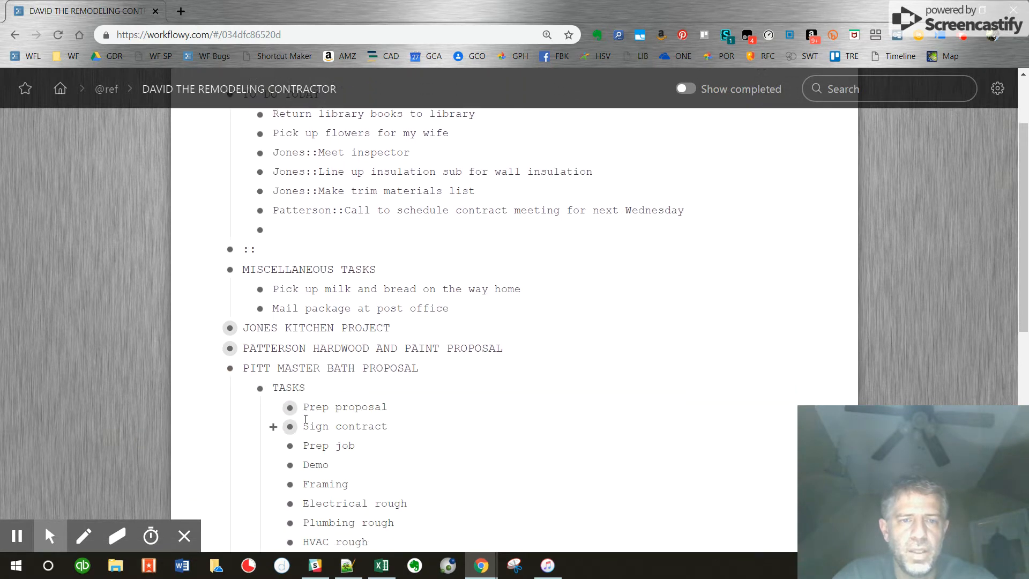
left_click(273, 442)
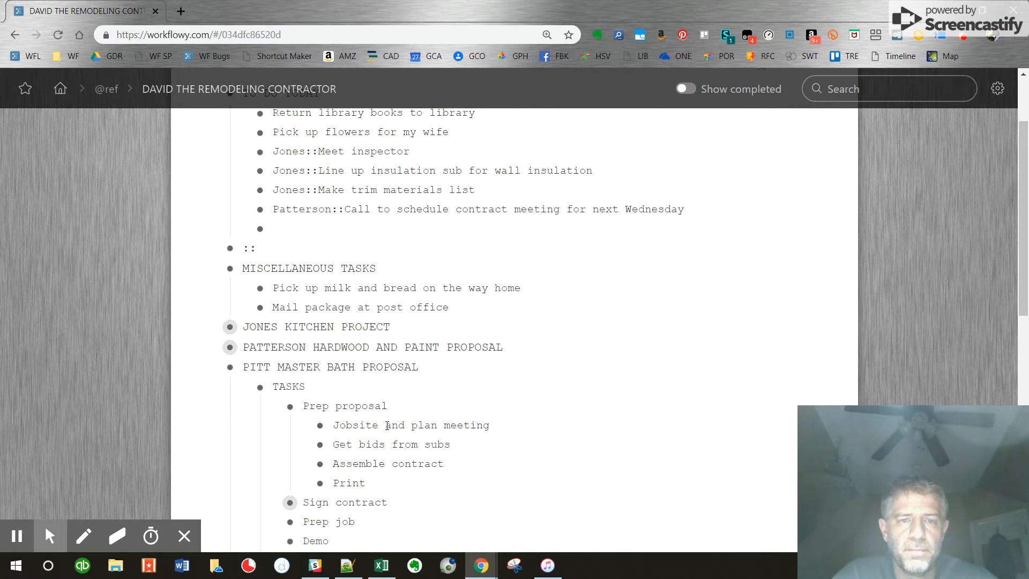
left_click(387, 425)
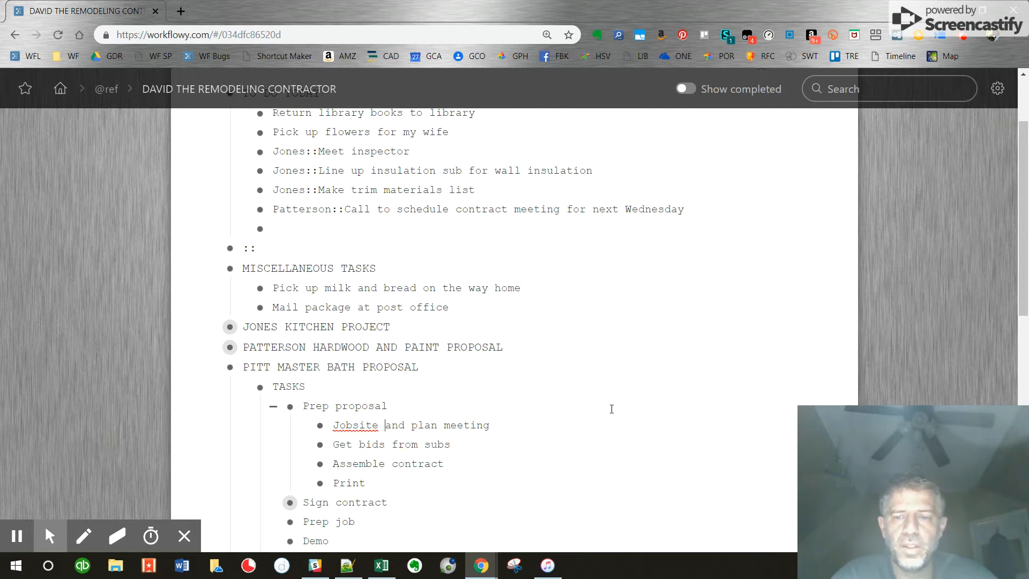
key("ctrl+shift+BackSpace")
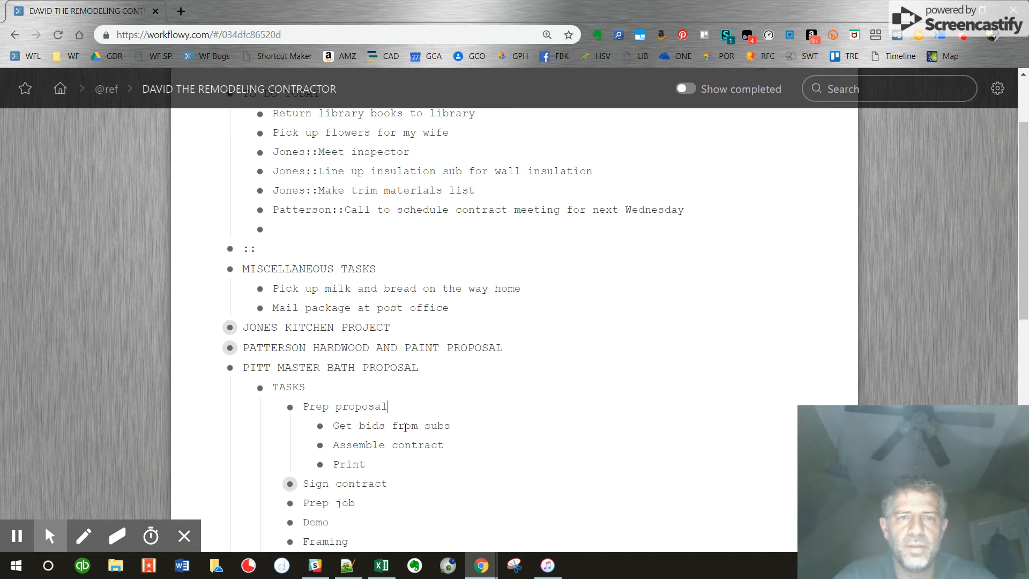
Step: Start a bullet in TO DO TODAY reading "Call", prefixed with the master bath client's surname and "::"
scroll(333, 322, "up", 1)
scroll(332, 322, "up", 1)
left_click(276, 314)
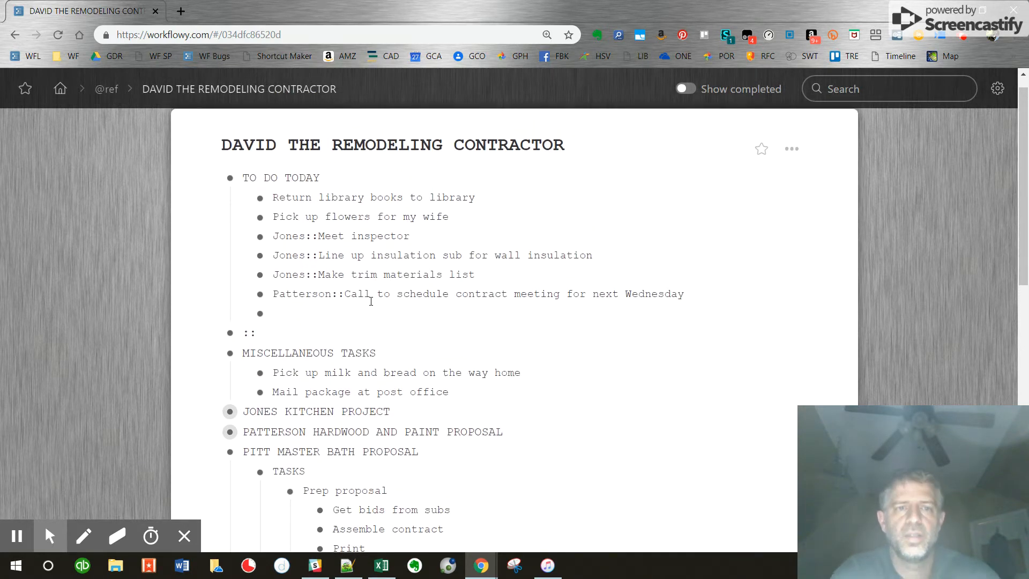
type("Pitt::Call")
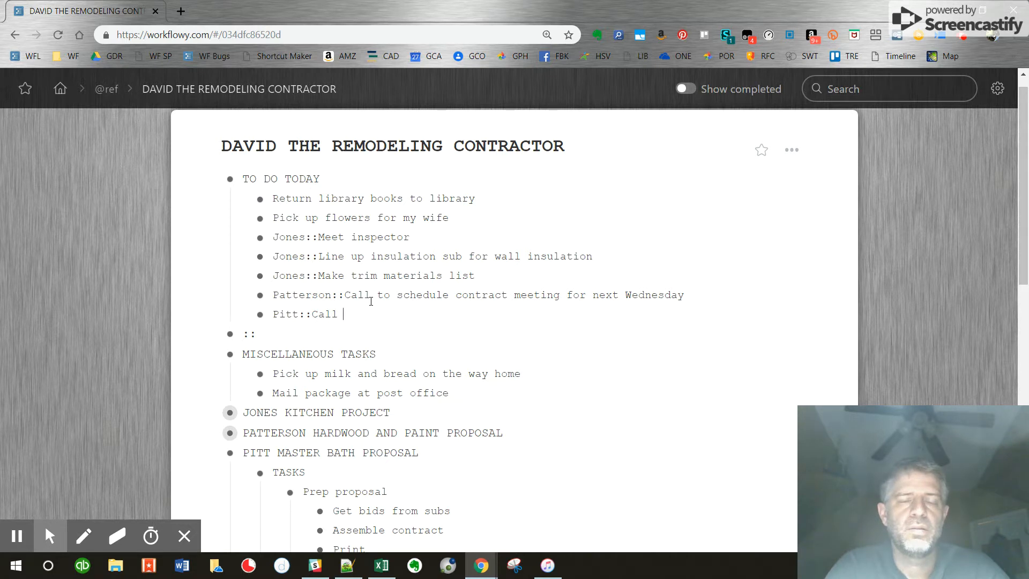
Step: Add the sub-bullets "Plumber", "Electrician", "HVAC" and "Framer" beneath the master bath client's "Call" bullet
key("Return")
key("Tab")
type("Plumber")
key("Return")
type("Electrician")
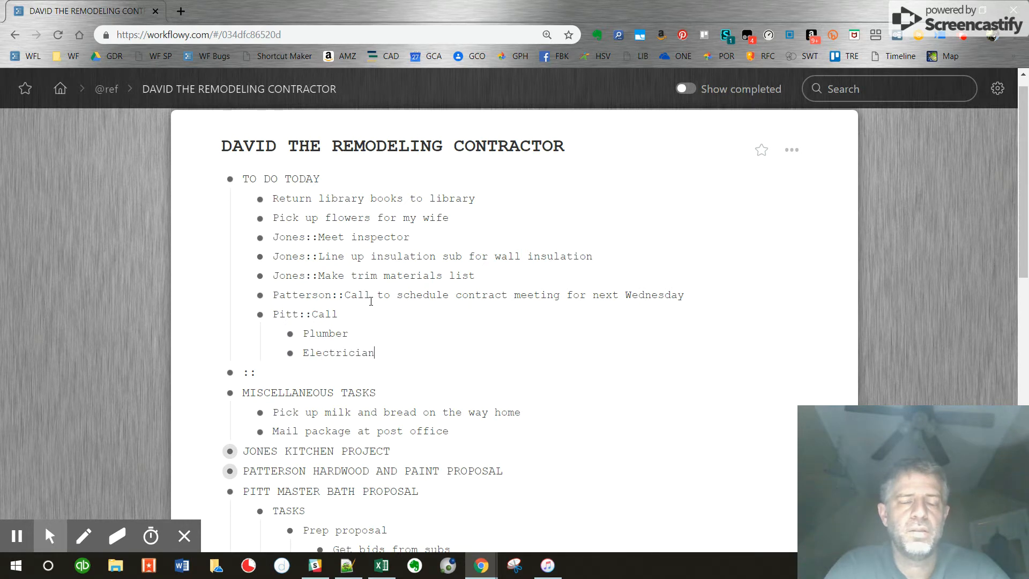
key("Return")
type("HVAC")
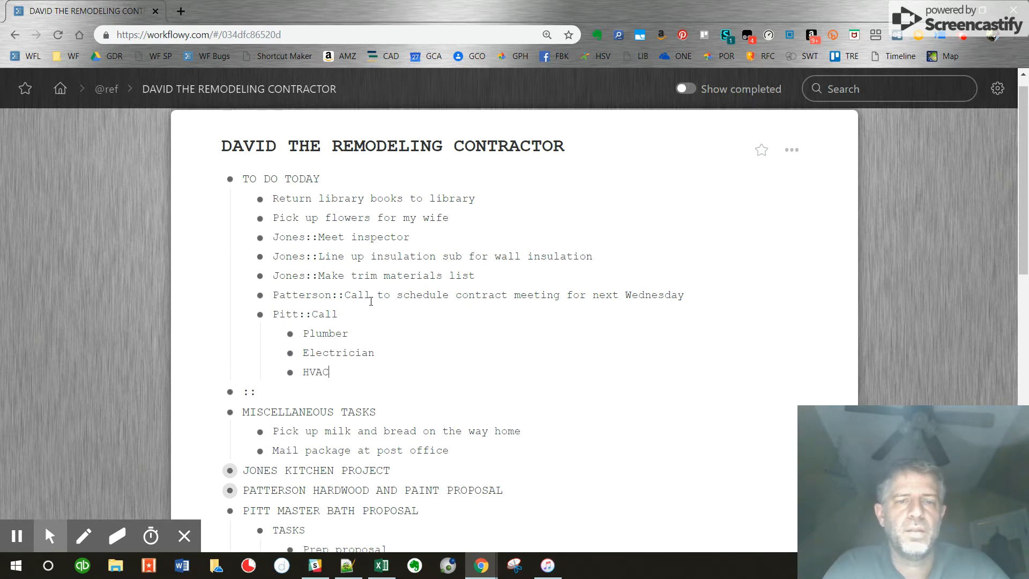
key("Return")
type("Framer")
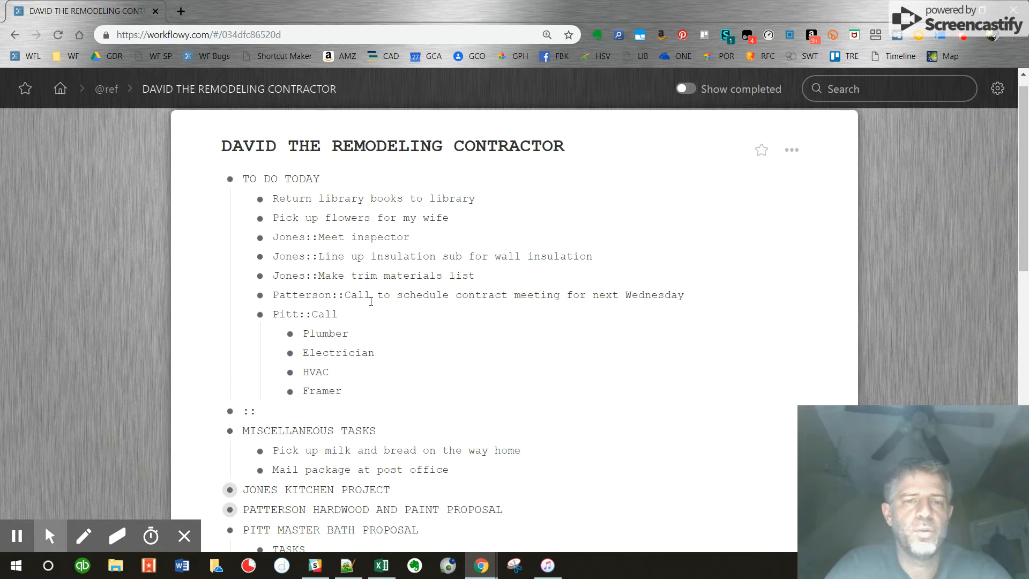
Step: Extend the master bath "Call" bullet with "to schedule onsite meetings" and collapse its list of subs
left_click(360, 313)
type("to schedule onsite meetings")
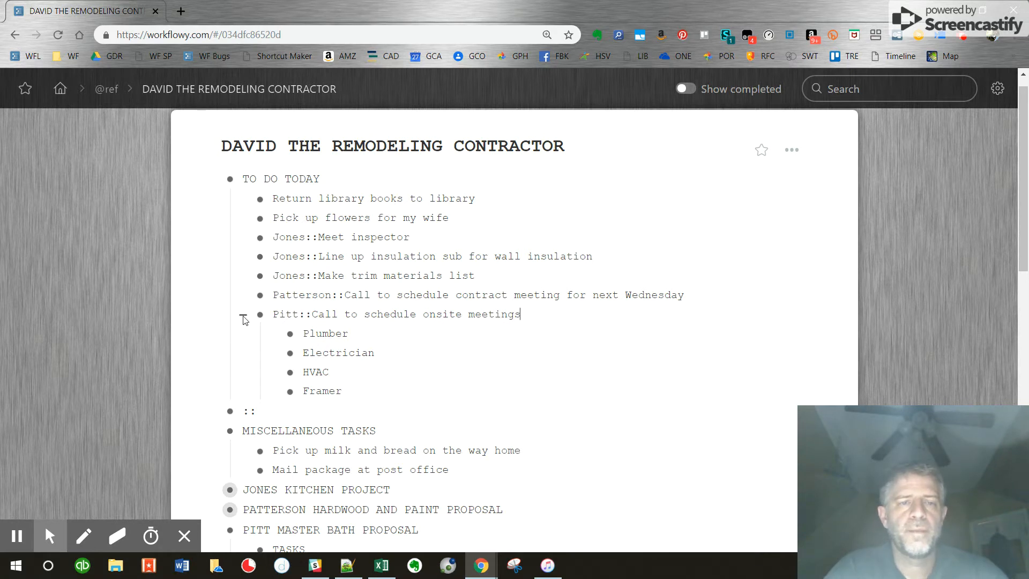
left_click(244, 317)
Step: Add "Make materials lists" below the onsite meetings bullet, prefixed with the master bath client's surname and "::"
left_click(529, 313)
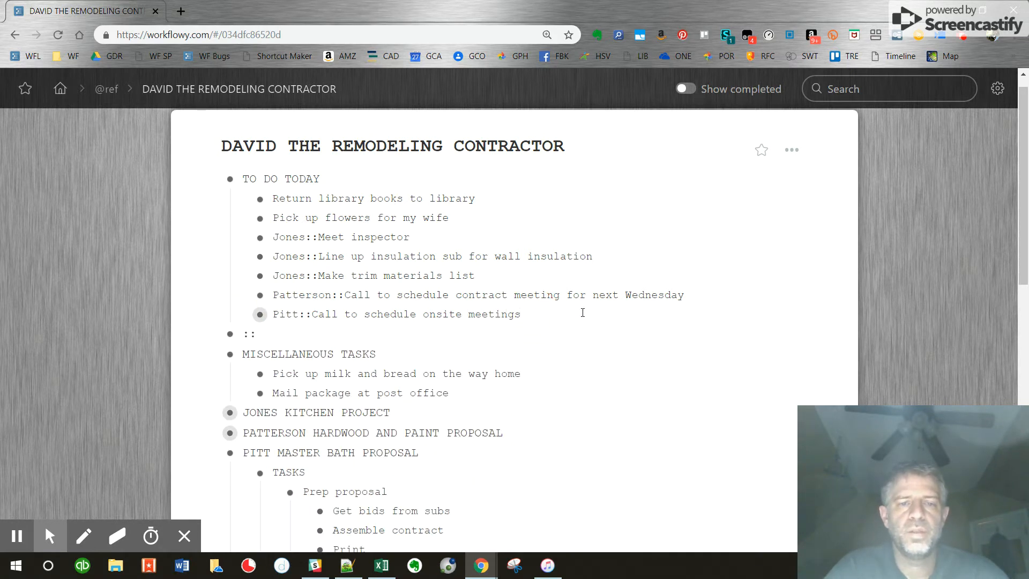
key("Return")
type("Pitt mak")
key("BackSpace")
key("BackSpace")
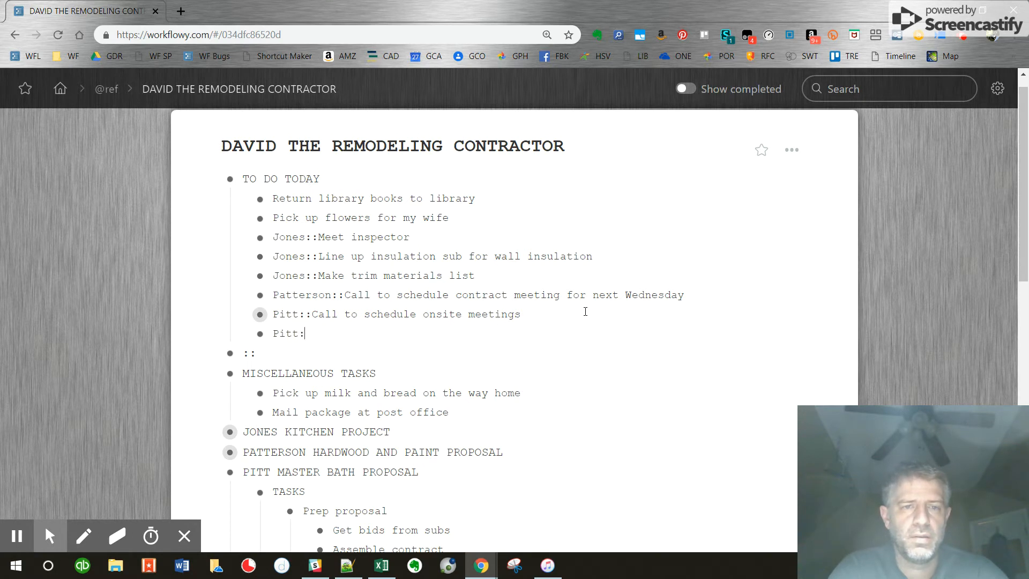
key("BackSpace")
key("BackSpace")
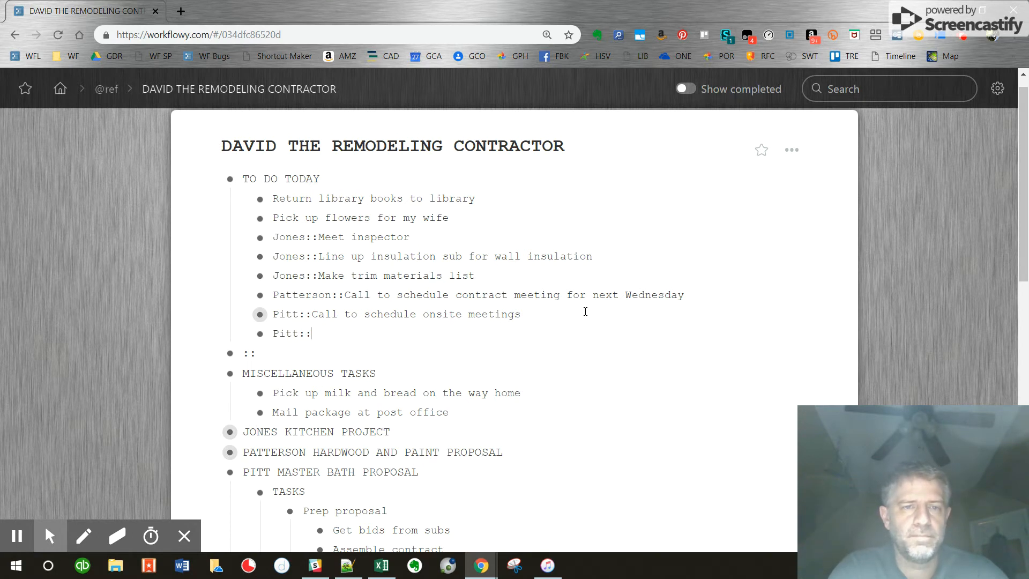
type("Make materials")
type(" list")
key("BackSpace")
type("st")
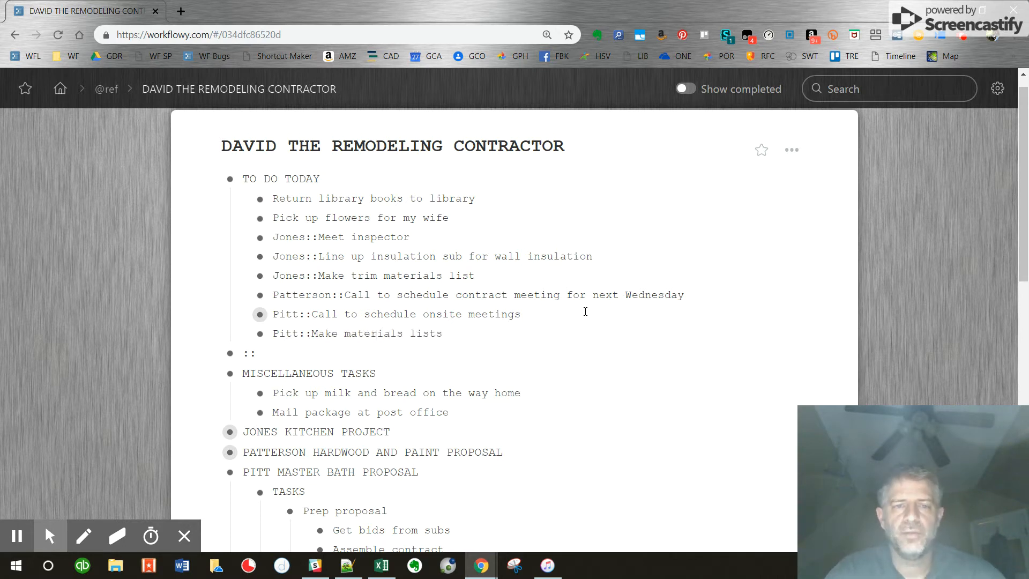
Step: Collapse TASKS in the master bath proposal and the proposal itself
scroll(440, 429, "down", 2)
scroll(407, 466, "down", 1)
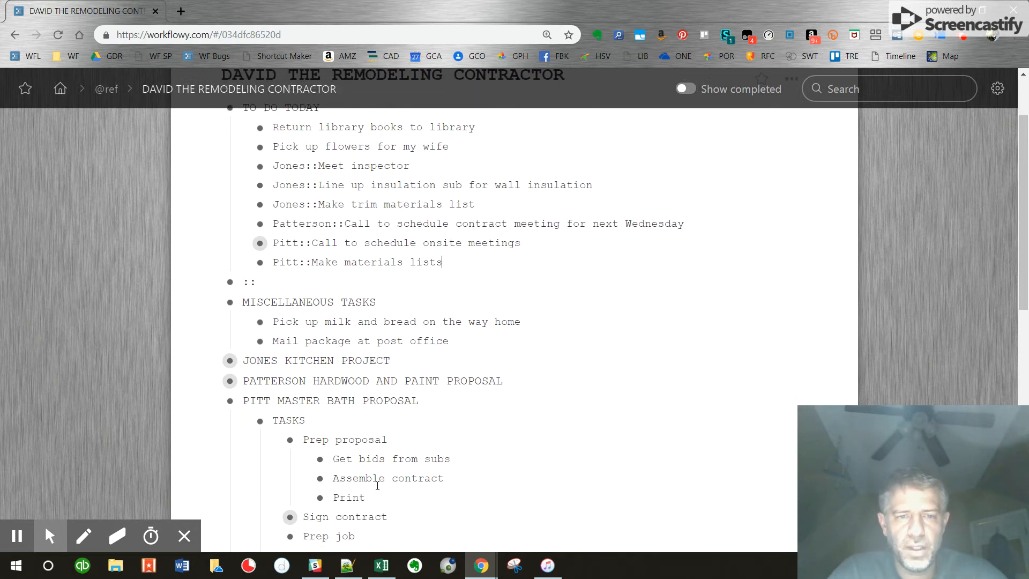
scroll(337, 512, "down", 1)
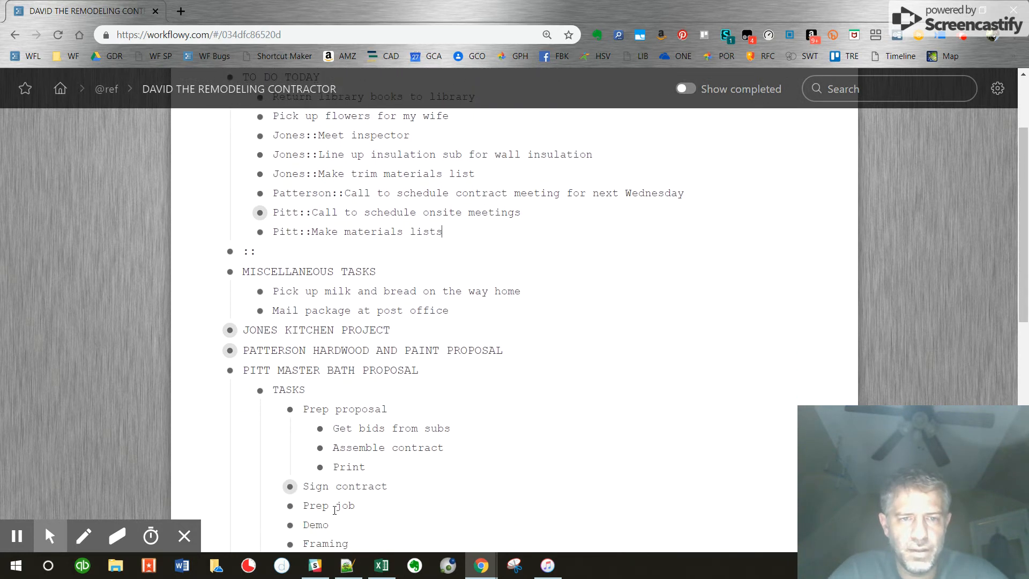
left_click(242, 388)
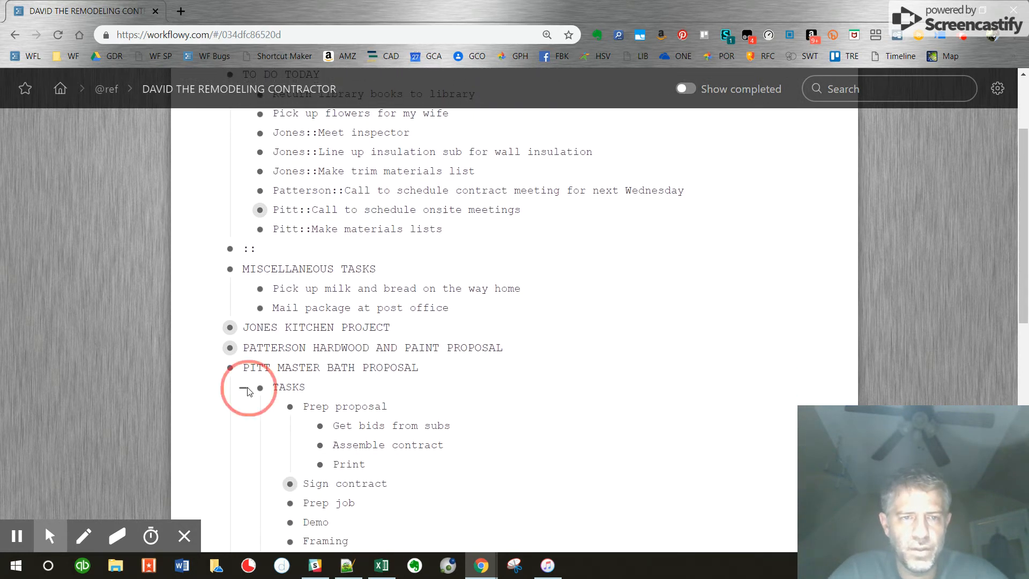
left_click(213, 368)
Step: Zoom into TO DO TODAY, moving "Pick up flowers for my wife" to the end and "Meet inspector" to the start
scroll(287, 227, "up", 4)
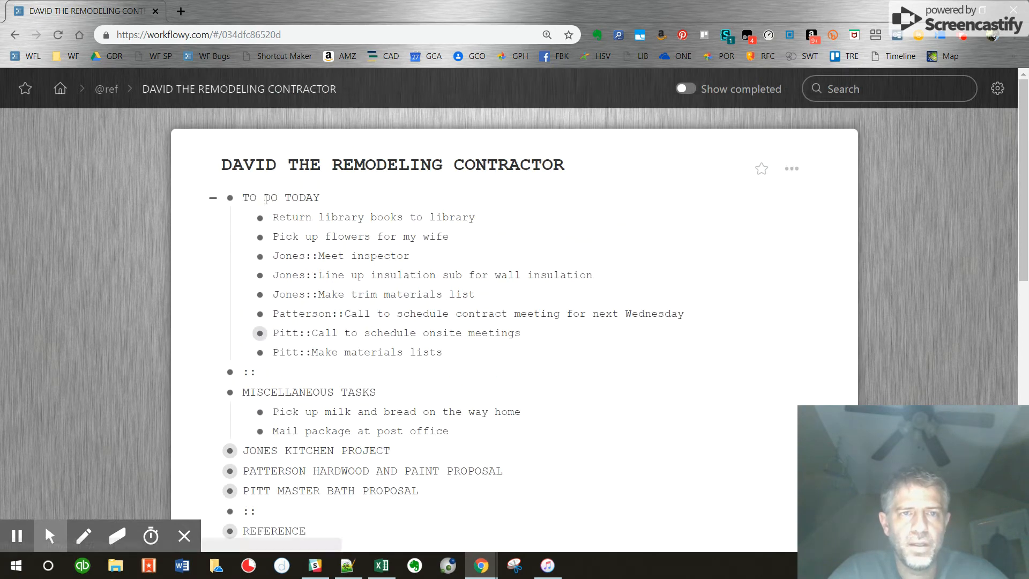
left_click(230, 198)
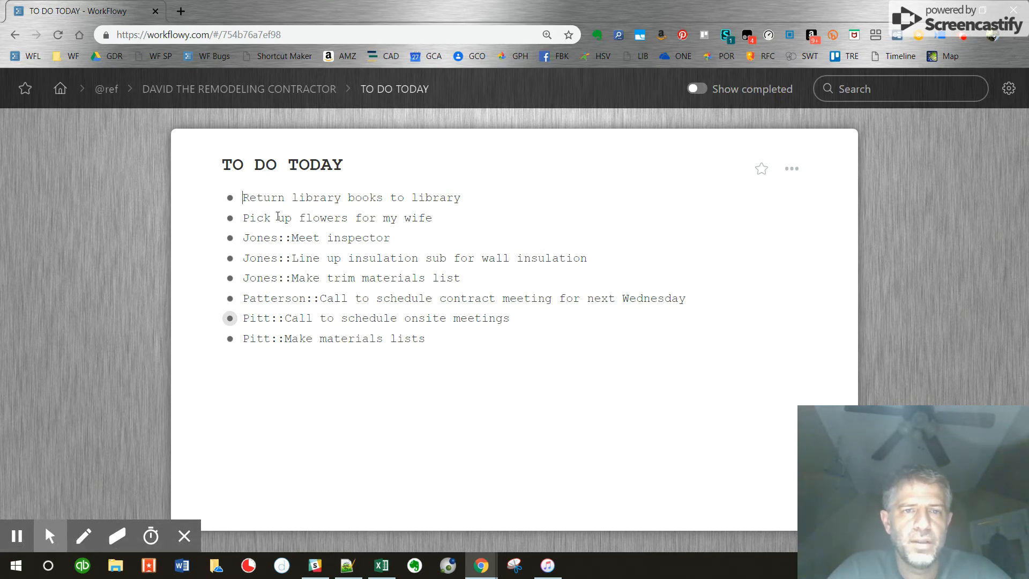
left_click_drag(230, 218, 227, 343)
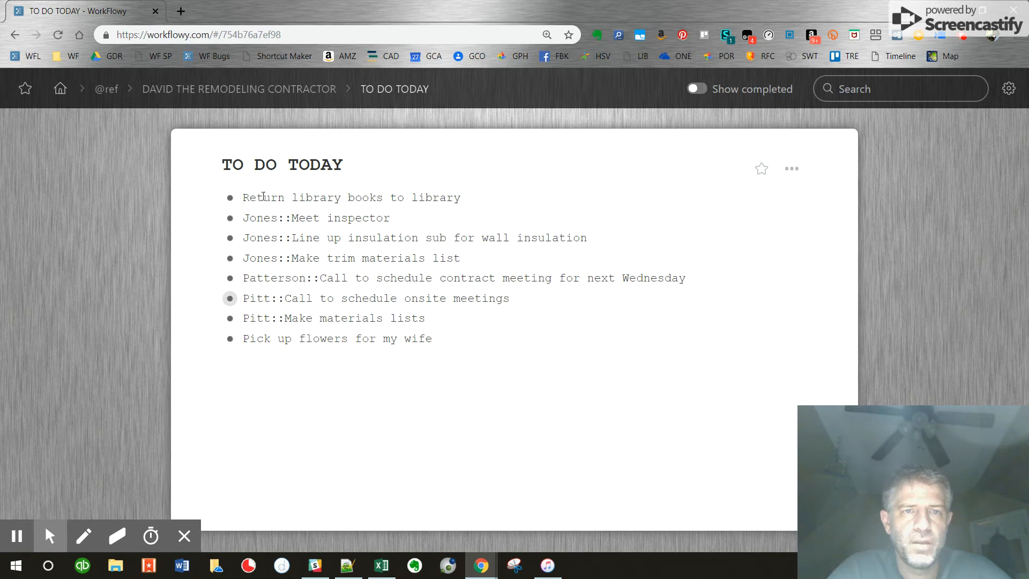
left_click_drag(229, 218, 221, 202)
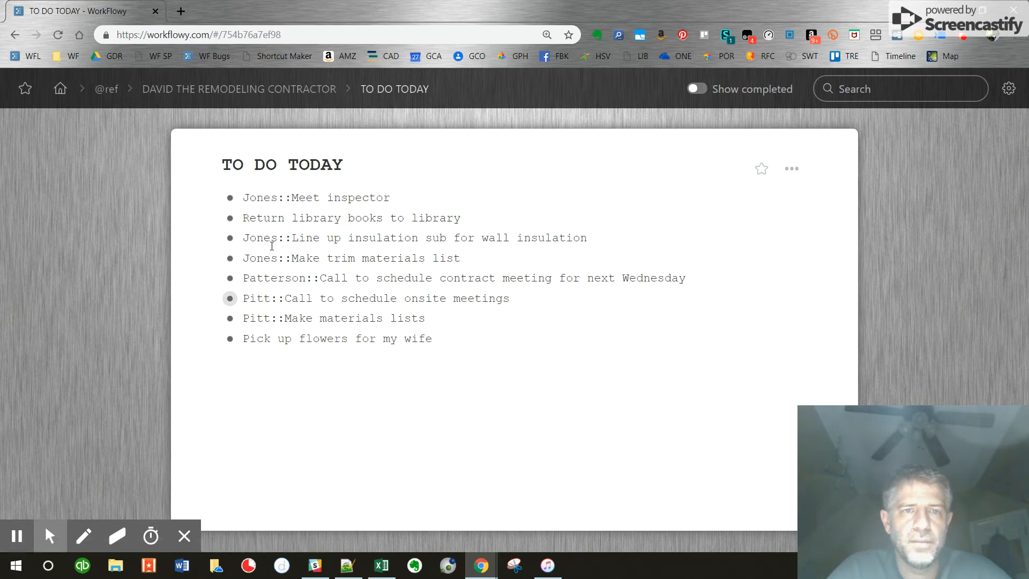
Step: Move the contract meeting call, the onsite meetings call and the insulation sub task, in that order, directly below "Meet inspector"
left_click_drag(229, 277, 222, 216)
left_click_drag(230, 299, 224, 236)
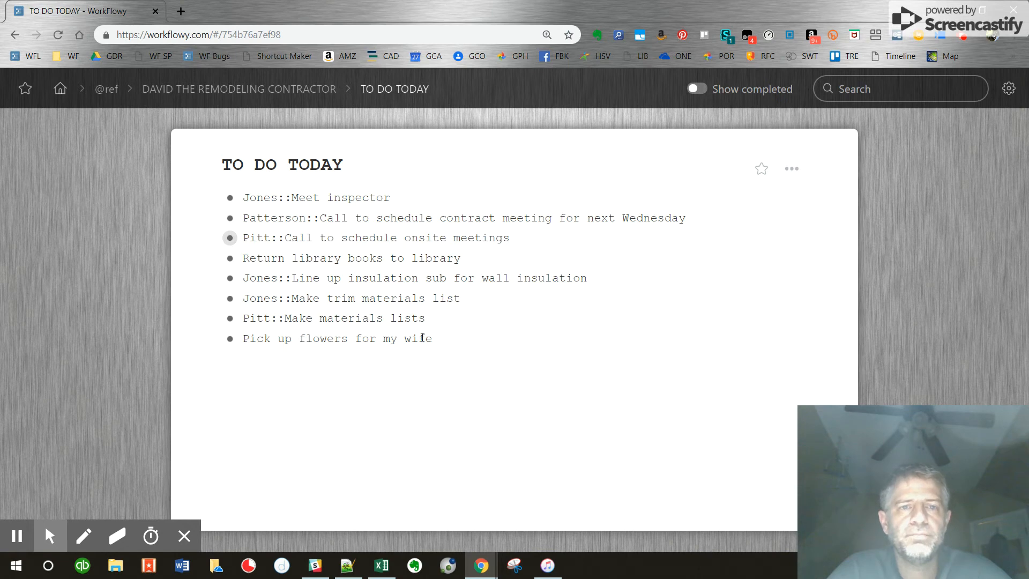
left_click_drag(229, 278, 224, 259)
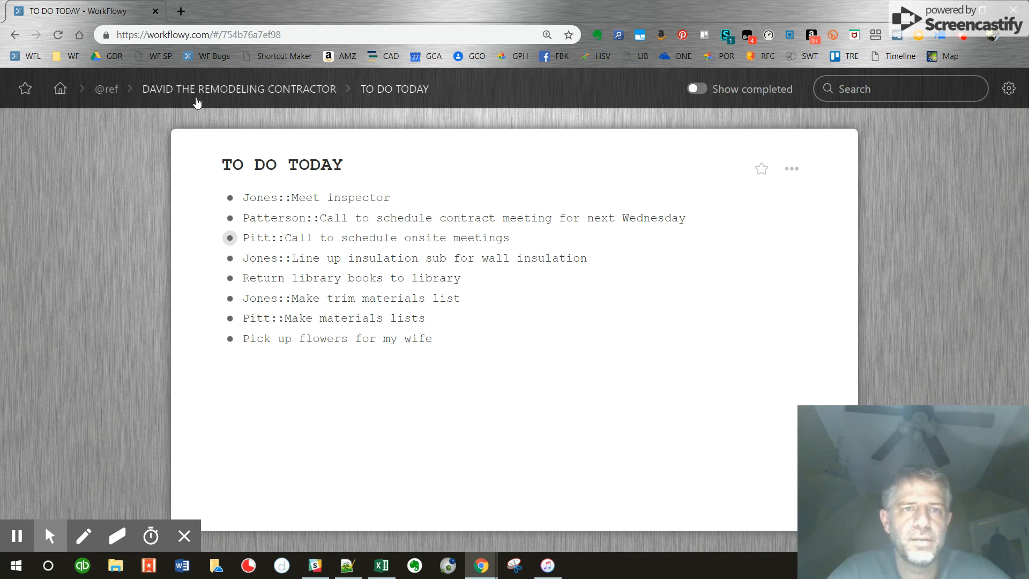
Step: Return to the remodeling contractor outline and collapse TO DO TODAY and MISCELLANEOUS TASKS
left_click(241, 89)
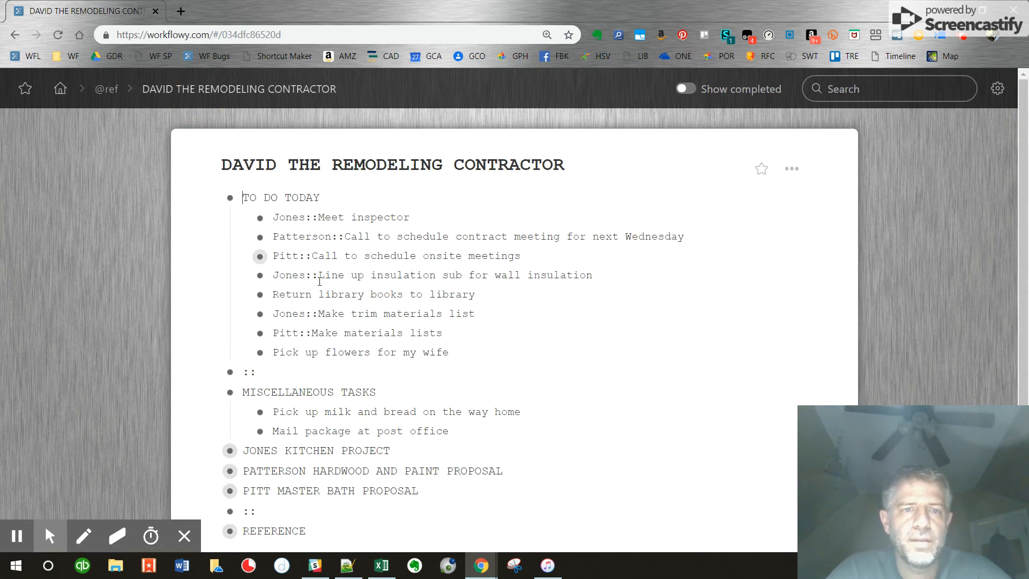
left_click(213, 193)
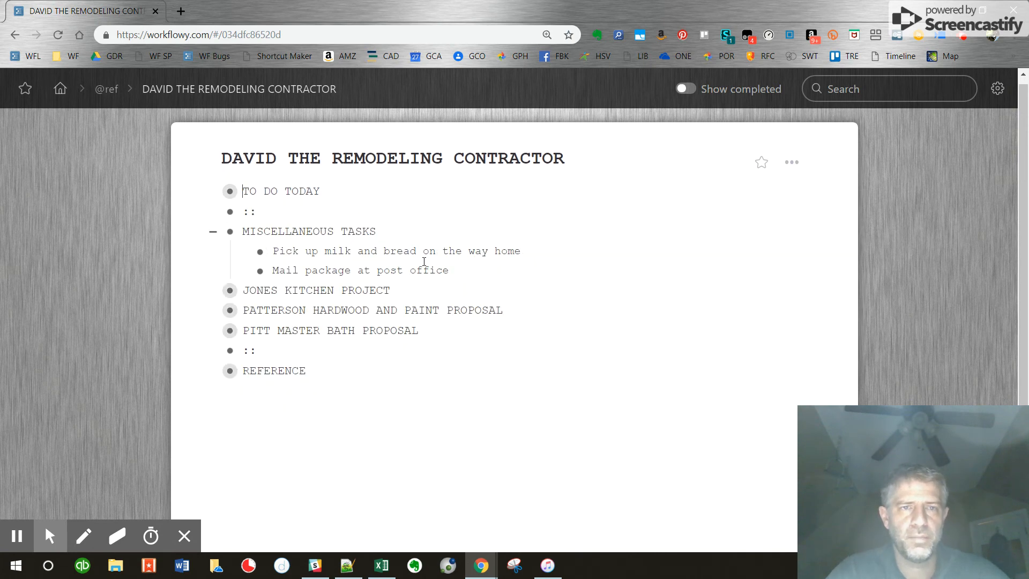
left_click(210, 232)
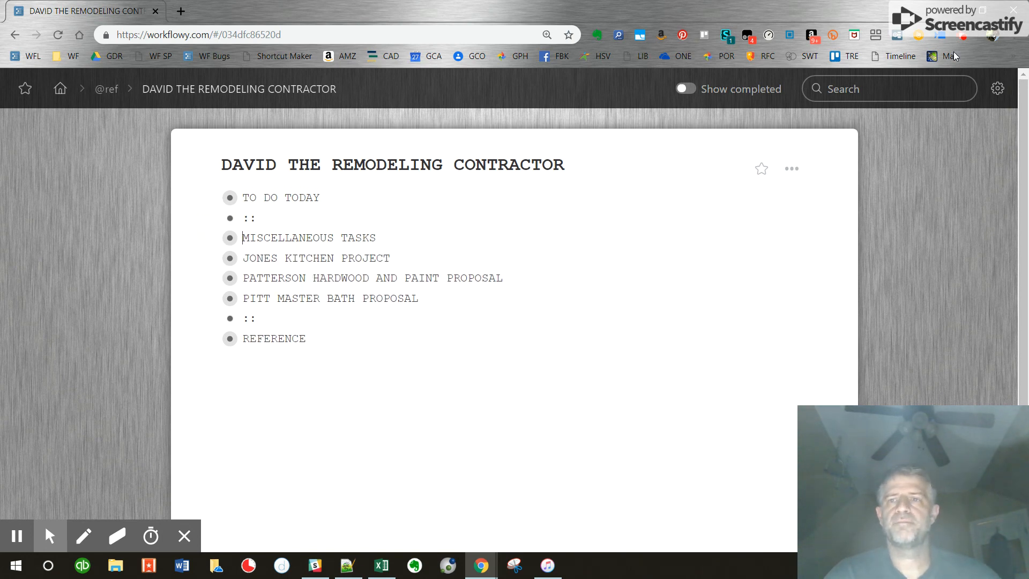
left_click(962, 38)
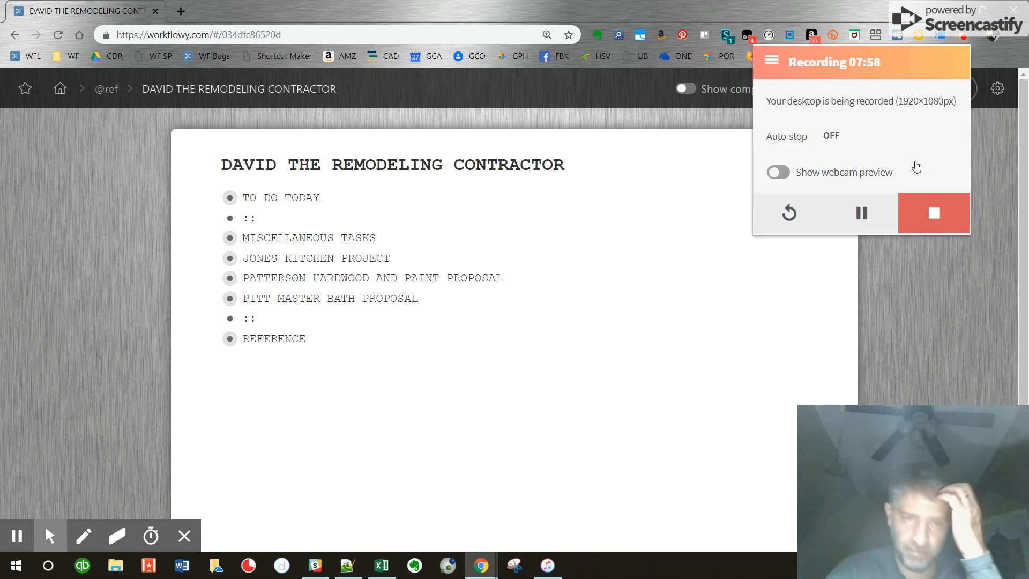